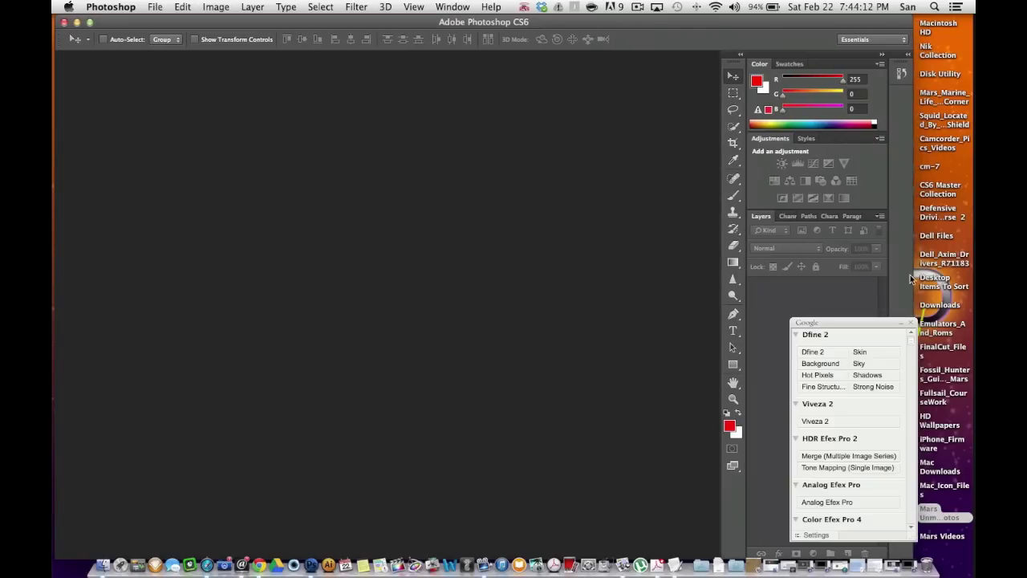
Step: Open photo-3.JPG from the desktop's Mars Unmasked Video 5Photos folder in Photoshop
left_click_drag(873, 323, 862, 311)
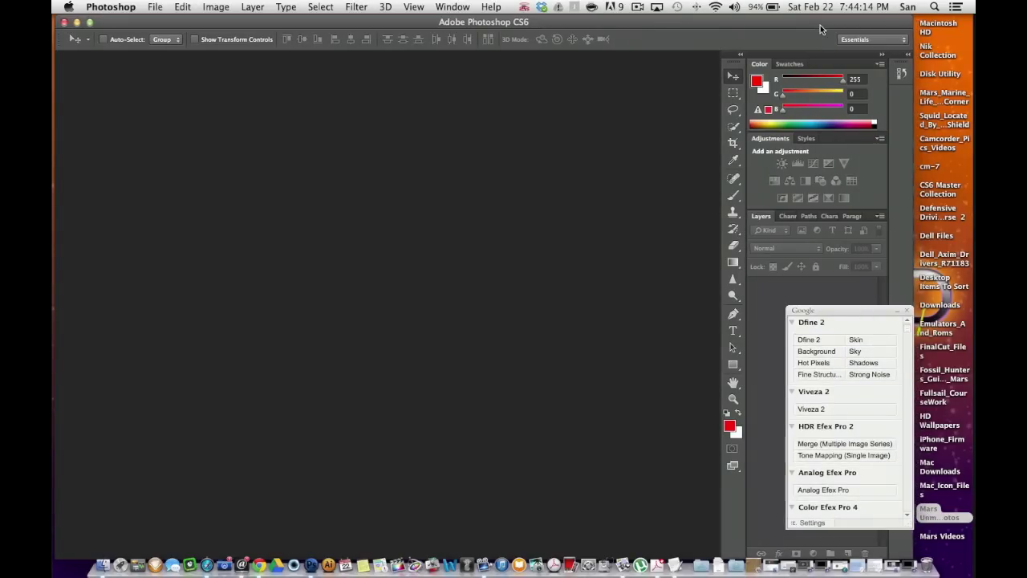
left_click_drag(820, 25, 759, 25)
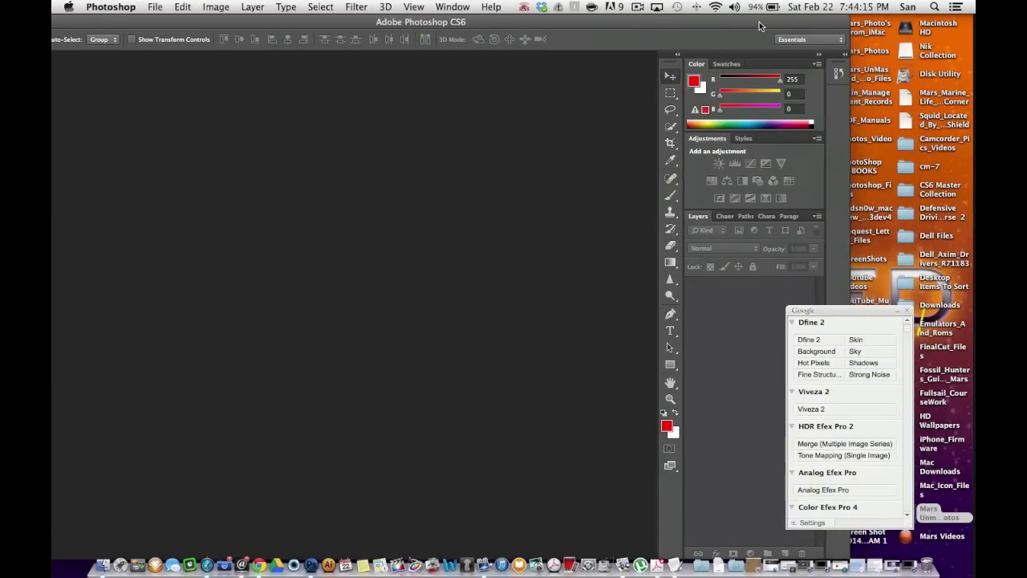
double_click(927, 516)
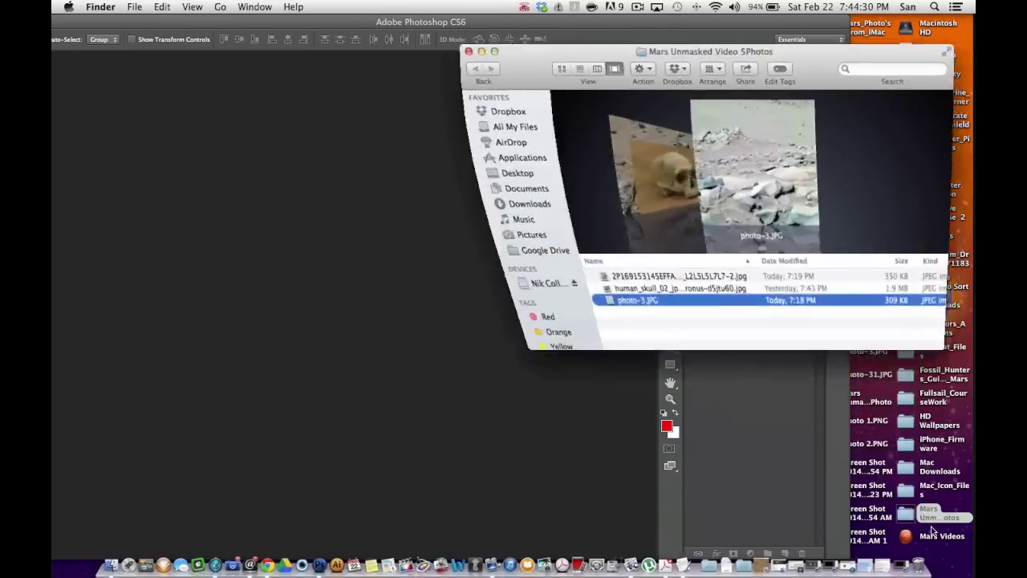
left_click_drag(776, 165, 311, 371)
left_click_drag(499, 24, 634, 27)
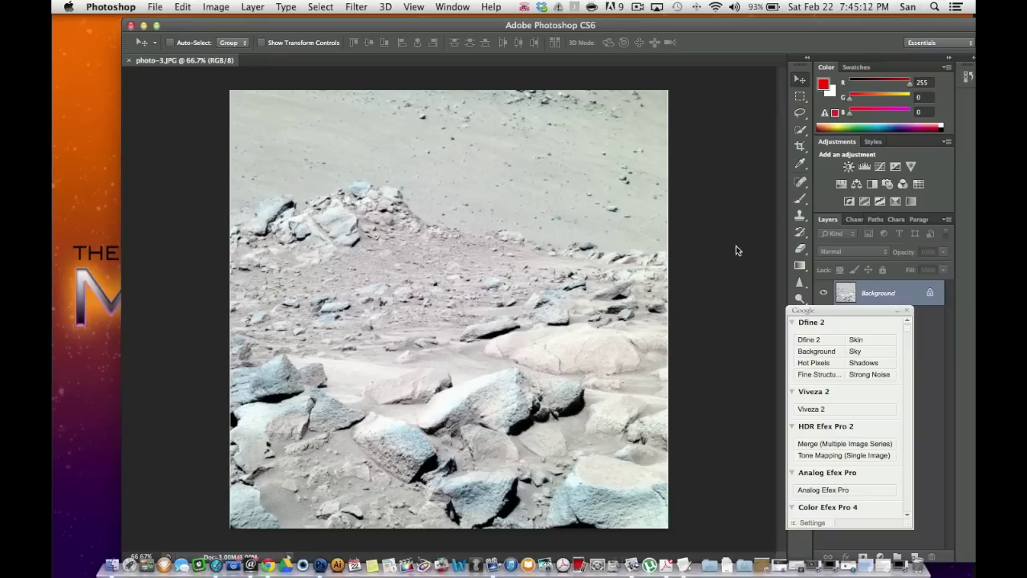
Step: Collapse the floating Google filter palette and move it clear of the image and layers
left_click_drag(829, 309, 827, 316)
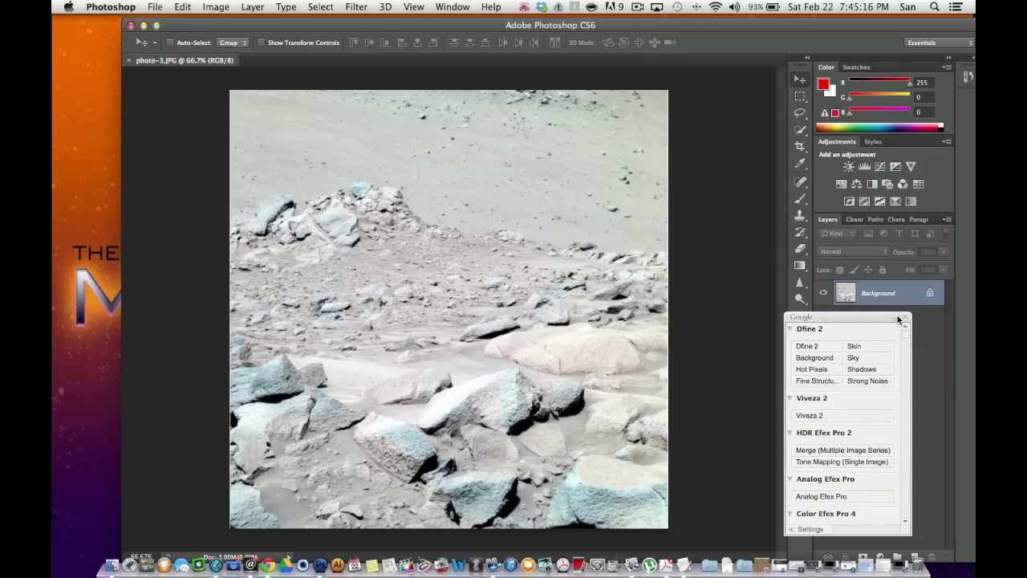
left_click(897, 317)
left_click_drag(891, 315, 955, 421)
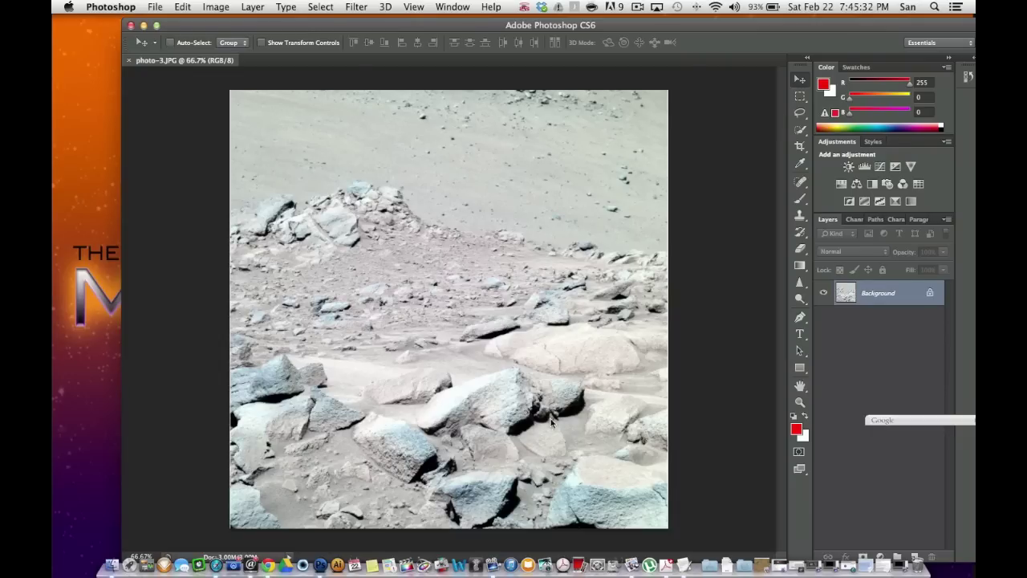
Step: Circle the small round rock below the large central boulder in red with the Brush tool and mark its details
key("super+equal")
key("super+equal")
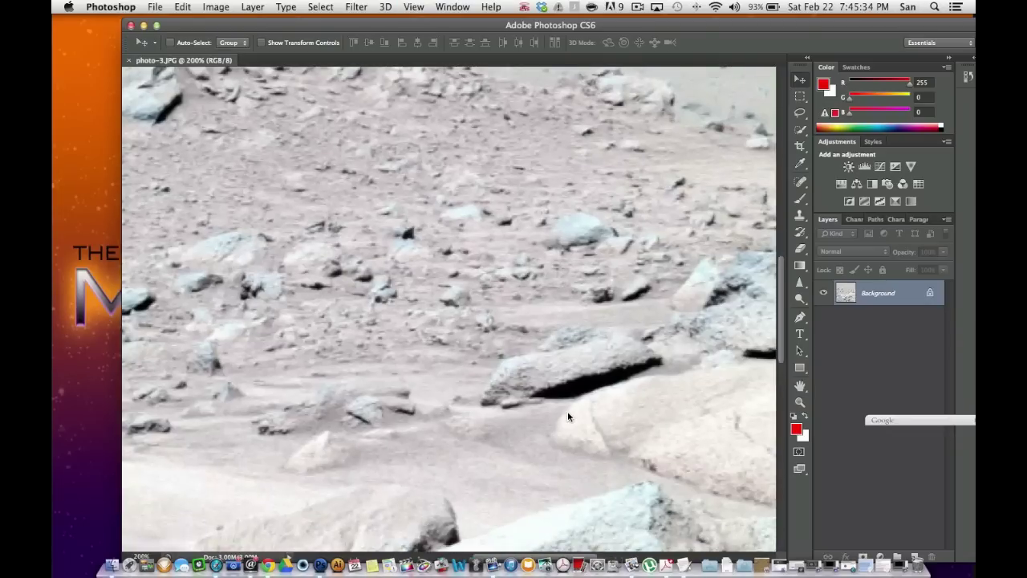
scroll(467, 372, "down", 10)
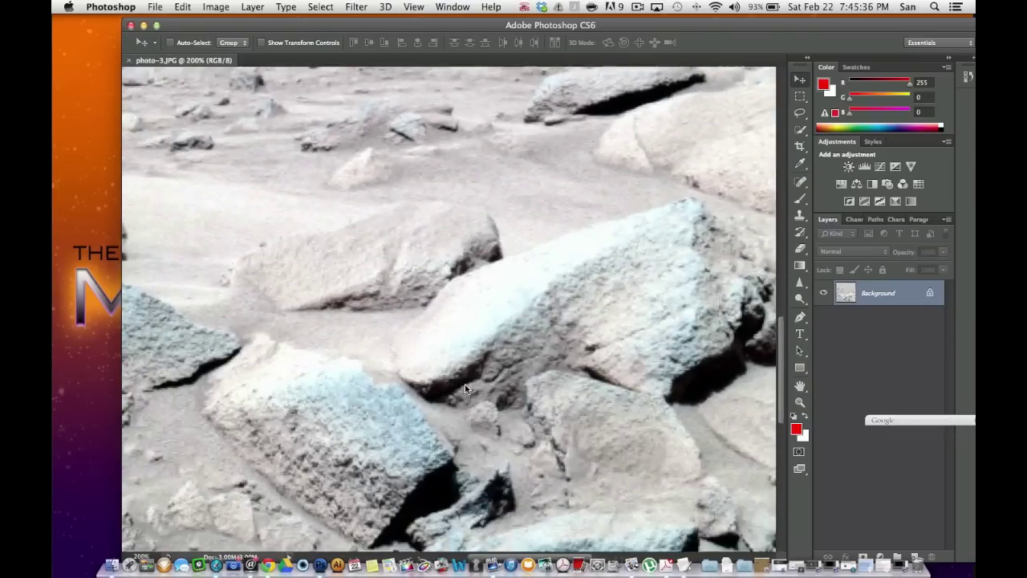
scroll(468, 387, "right", 5)
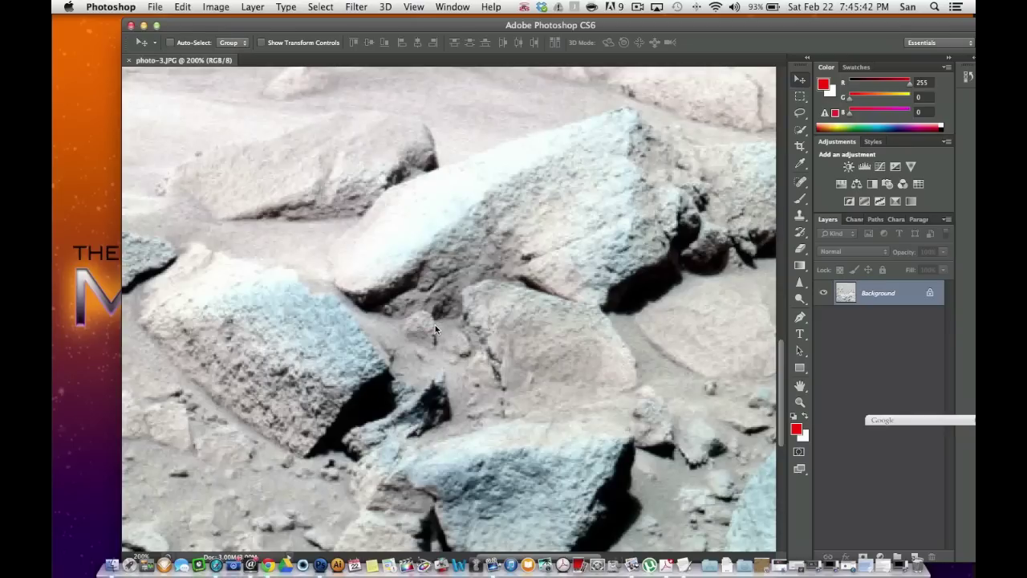
scroll(435, 325, "up", 1)
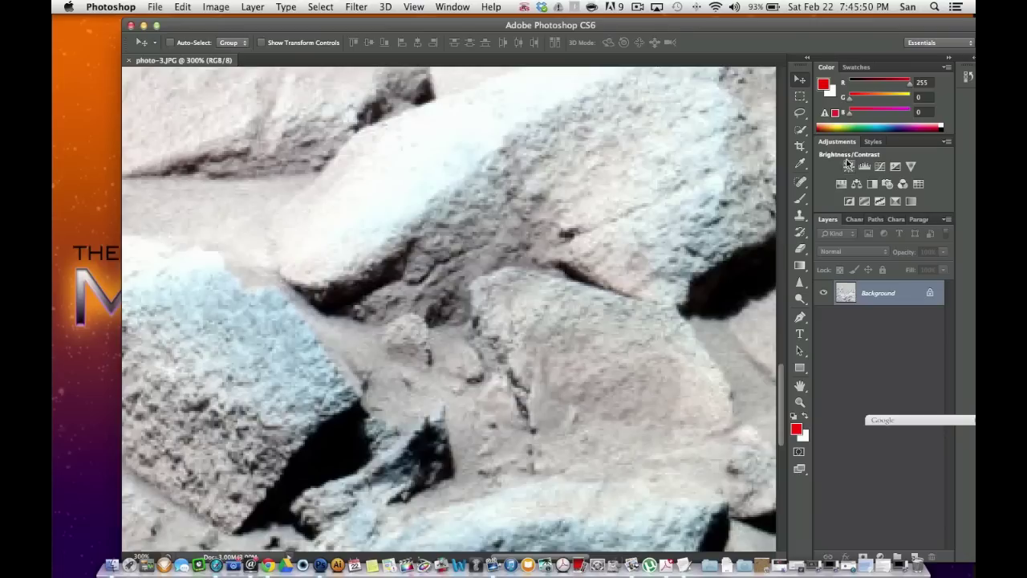
left_click(800, 199)
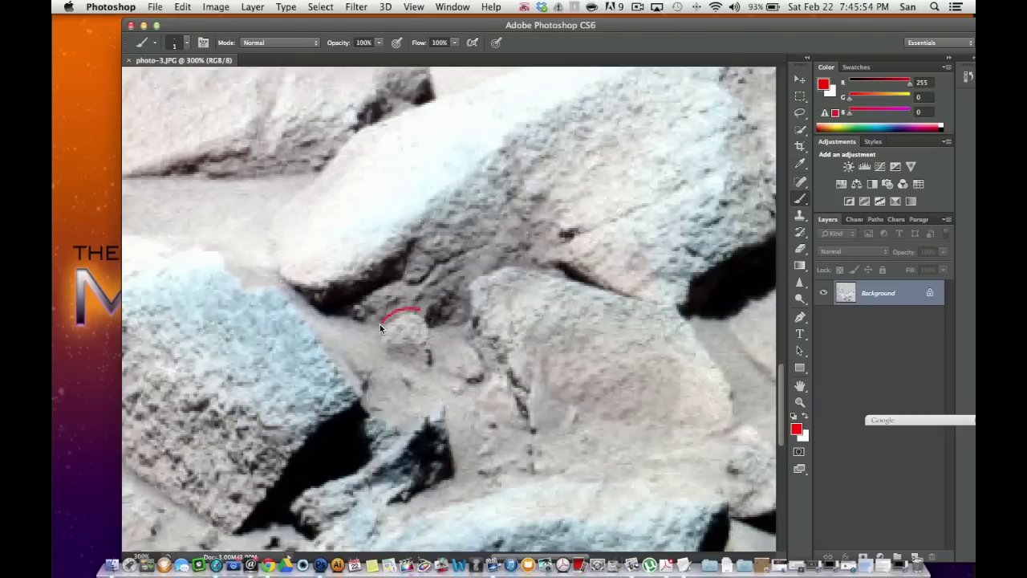
mouse_move(374, 343)
left_mouse_down()
mouse_move(384, 360)
mouse_move(435, 364)
mouse_move(438, 338)
mouse_move(417, 306)
left_mouse_up()
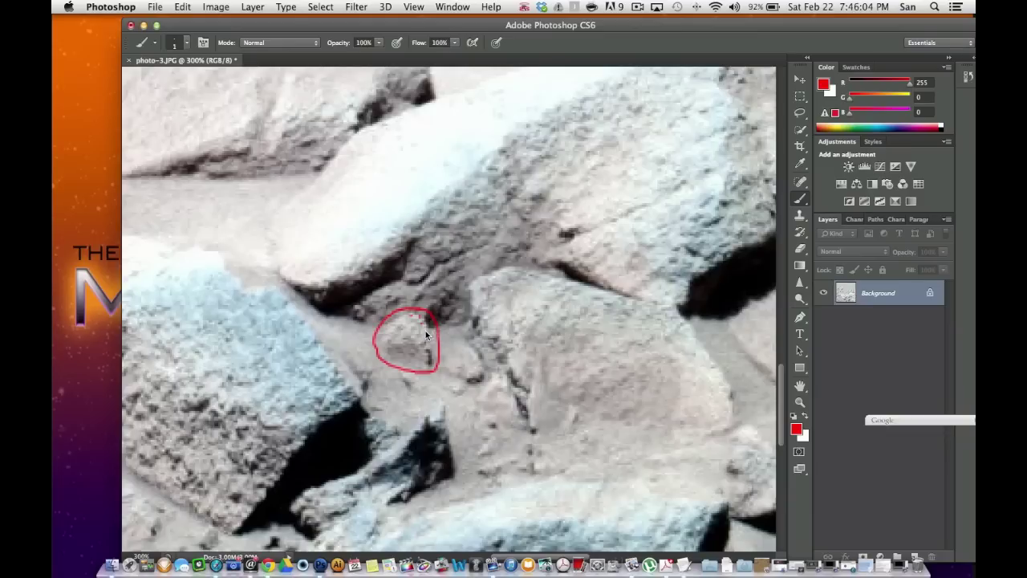
mouse_move(423, 352)
left_mouse_down()
mouse_move(428, 366)
mouse_move(424, 344)
mouse_move(415, 348)
mouse_move(424, 332)
mouse_move(410, 325)
mouse_move(419, 337)
mouse_move(413, 325)
mouse_move(394, 346)
mouse_move(408, 358)
left_mouse_up()
Step: Undo all the red brush marks around the small rock
key("super+z")
key("super+z")
key("super+z")
key("super+alt+z")
key("super+alt+z")
key("super+alt+z")
key("super+alt+z")
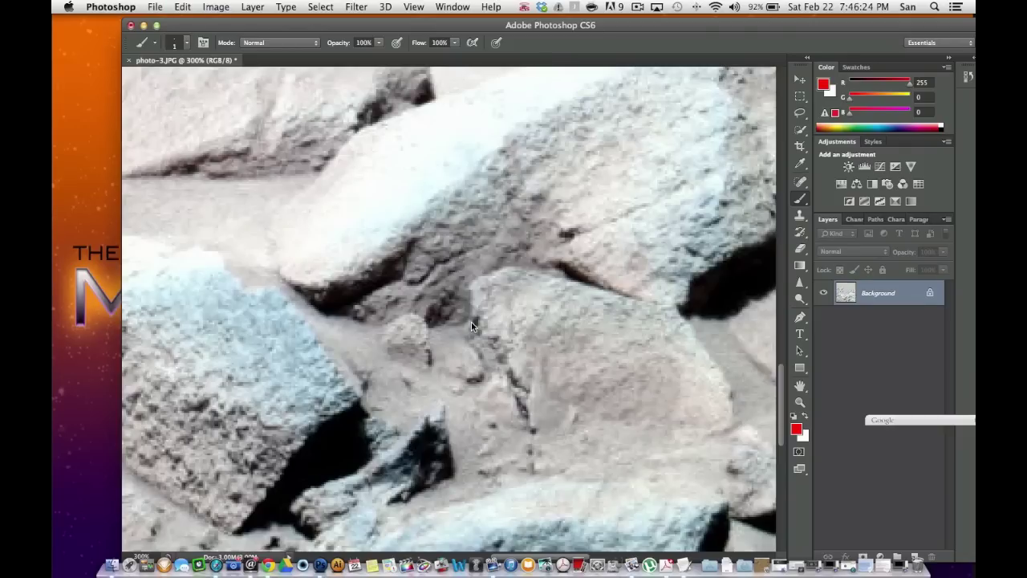
Step: Apply a Levels adjustment to the photo with the RGB shadow input set to 76 and the highlight input at 255
left_click(254, 7)
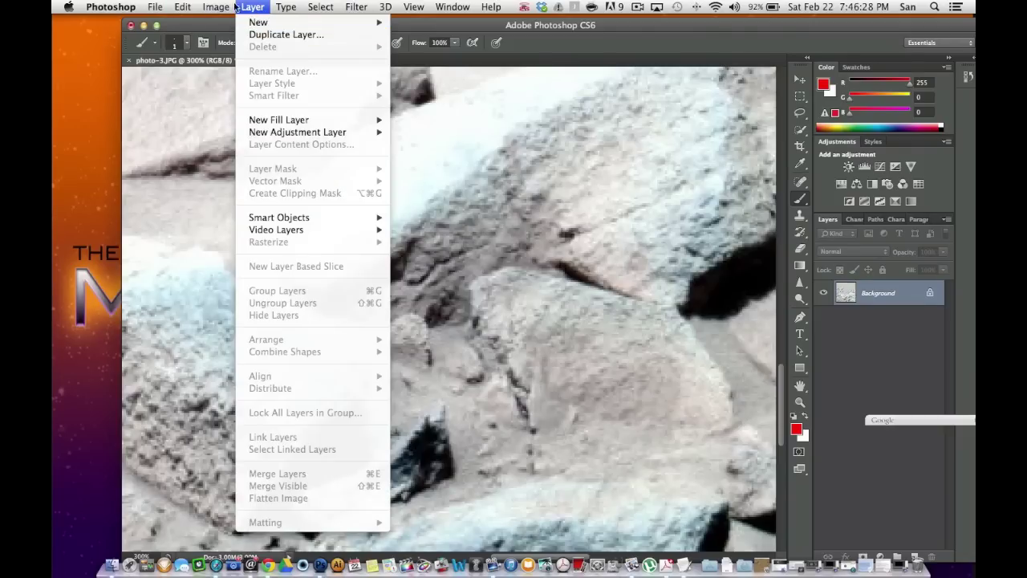
mouse_move(216, 7)
mouse_move(249, 46)
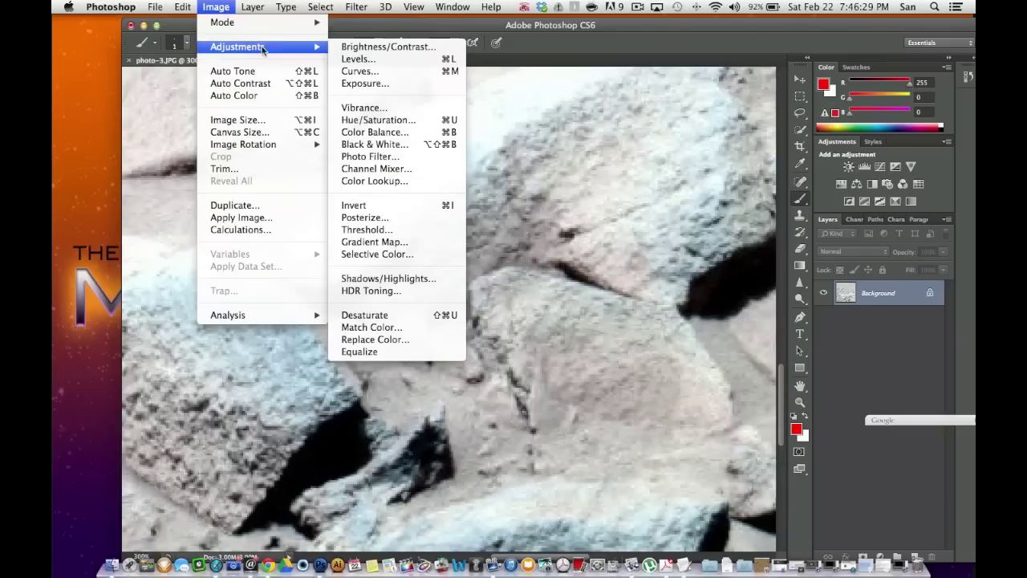
left_click(413, 59)
left_click_drag(709, 232, 743, 227)
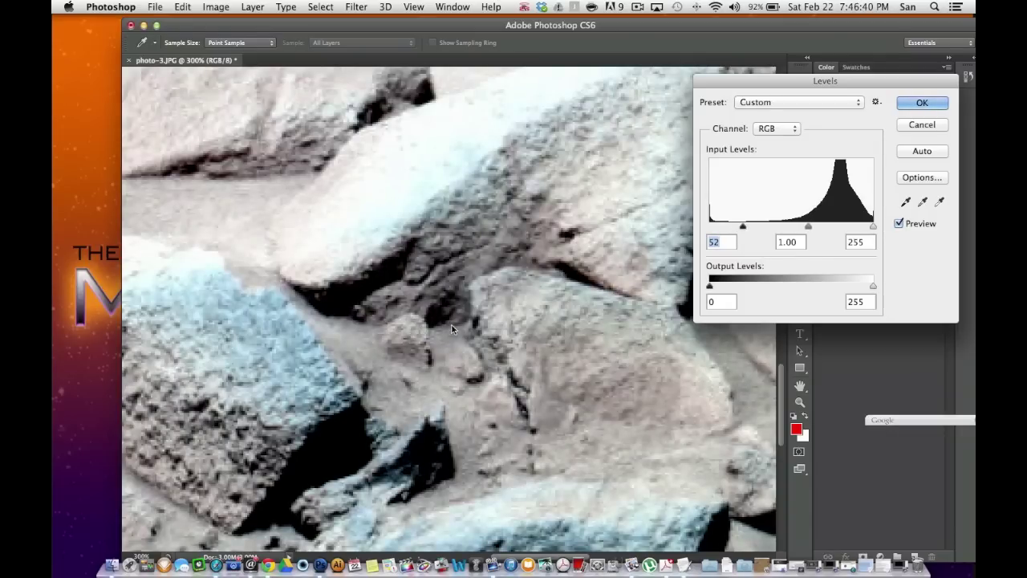
left_click(409, 323)
left_click_drag(743, 226, 759, 228)
mouse_move(871, 231)
left_mouse_down()
mouse_move(862, 230)
mouse_move(875, 230)
left_mouse_up()
left_click(874, 229)
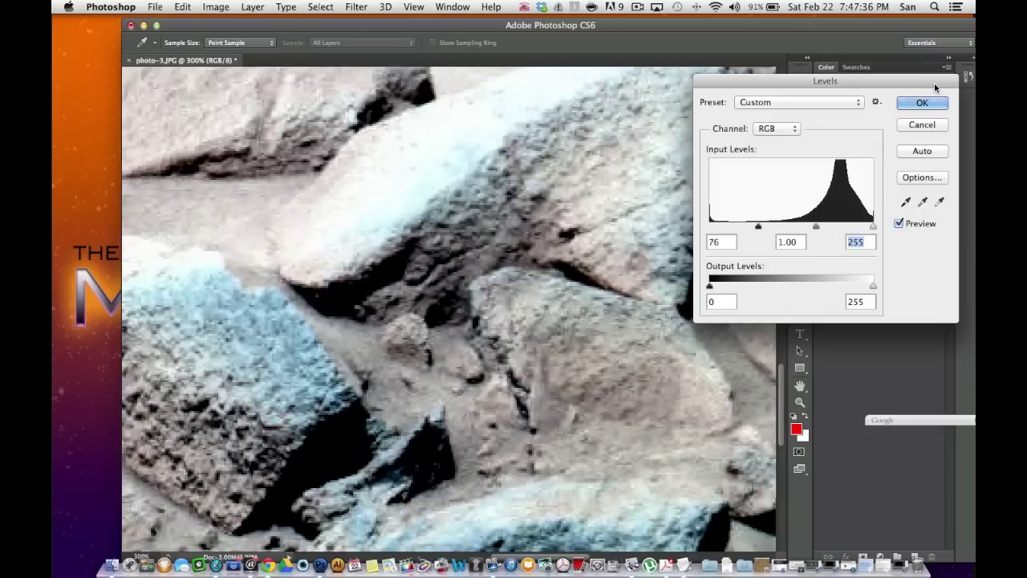
left_click_drag(934, 82, 863, 87)
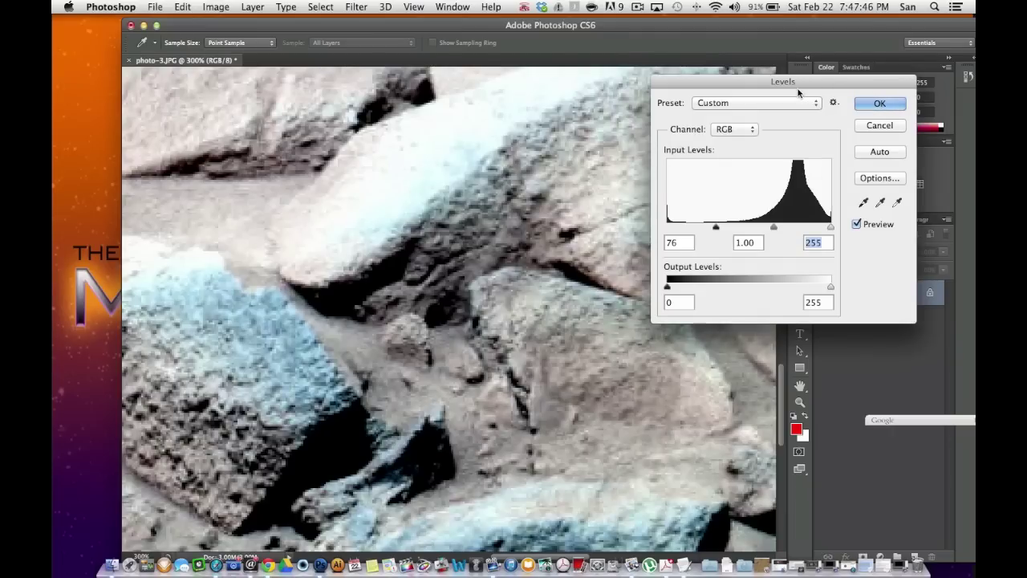
left_click_drag(846, 84, 870, 72)
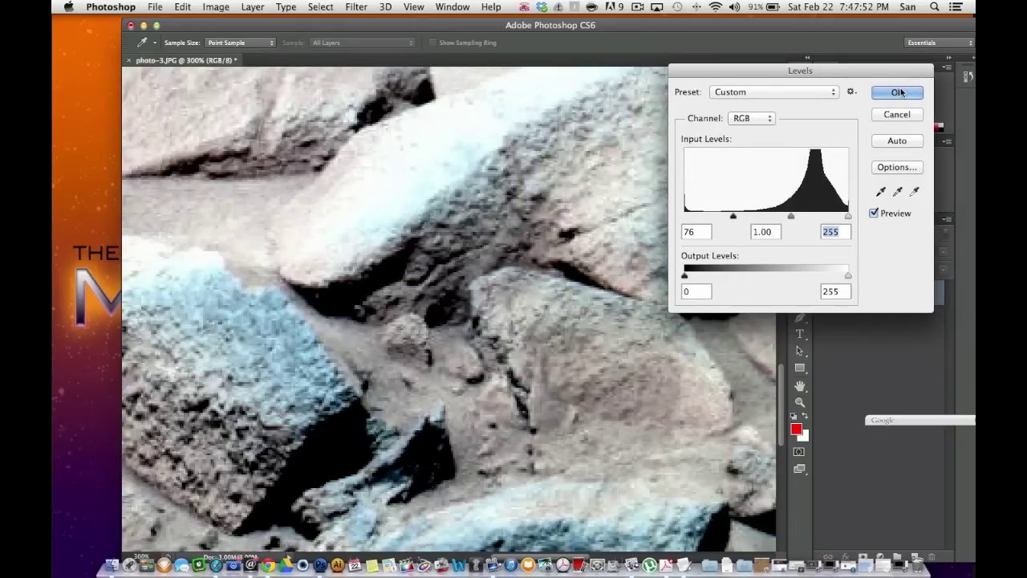
left_click(902, 93)
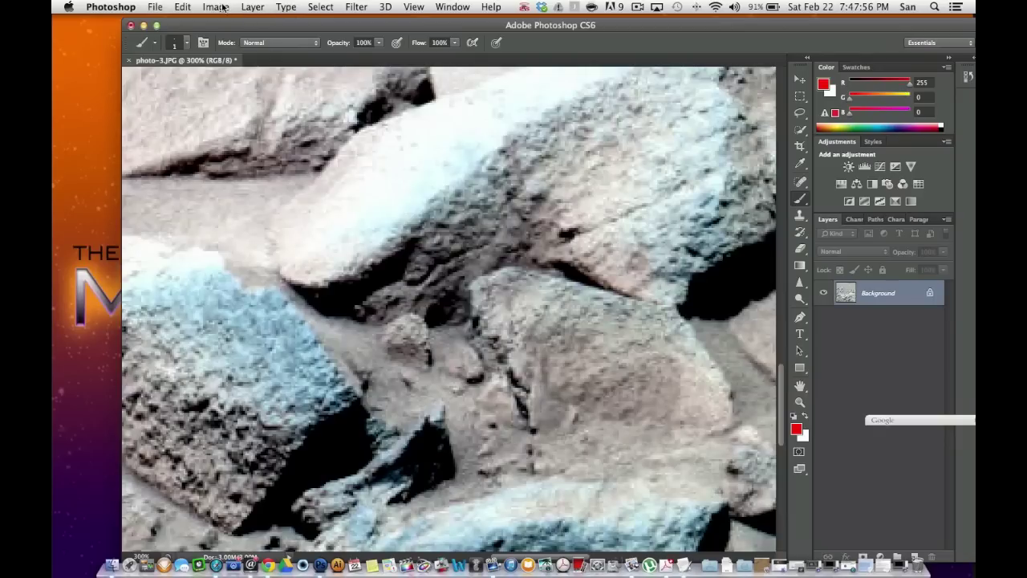
Step: Apply a Curves adjustment to the photo's RGB channel with the black point input at 23 and the white point input at 201
key("super+equal")
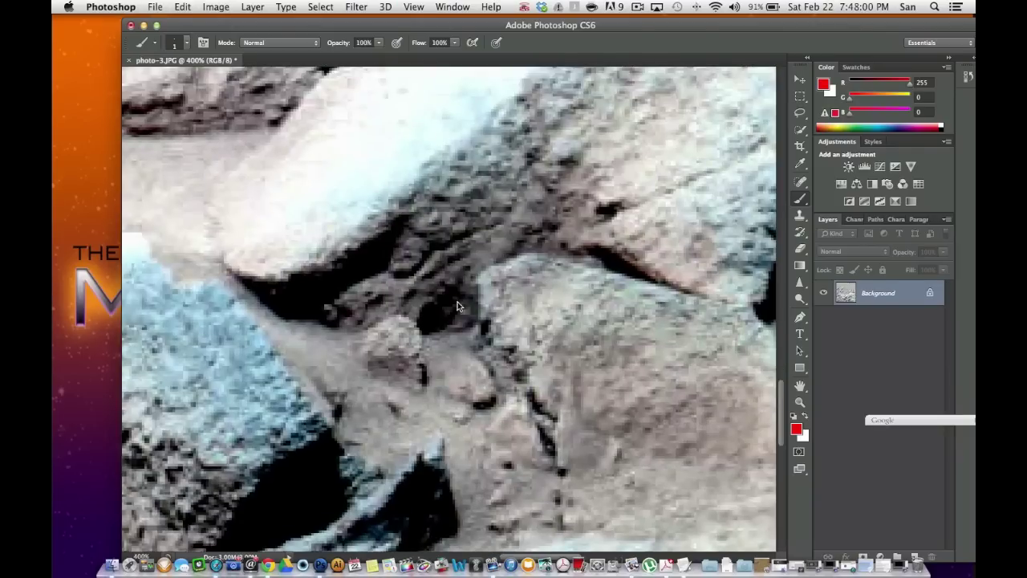
left_click(215, 6)
mouse_move(241, 46)
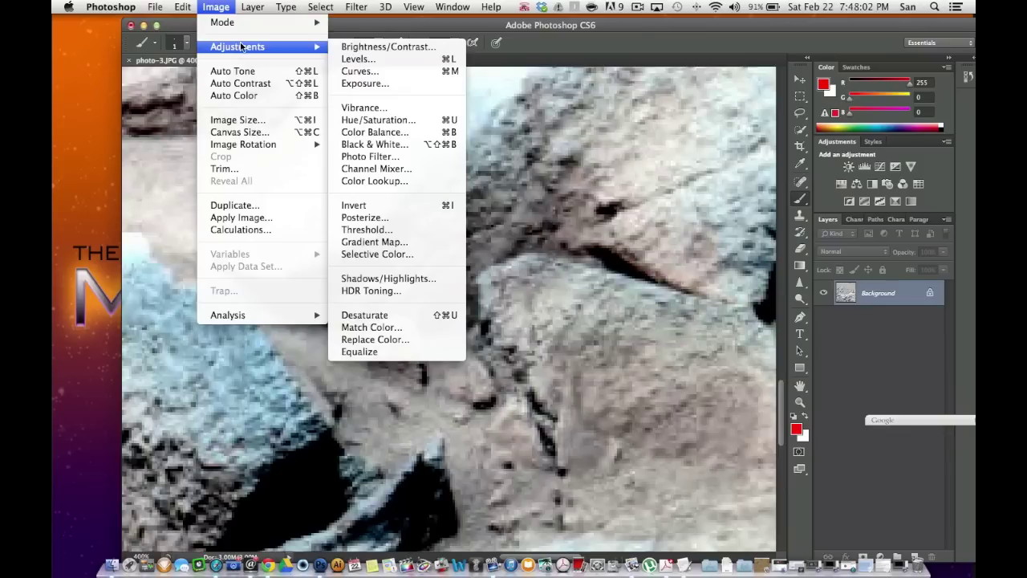
left_click(401, 115)
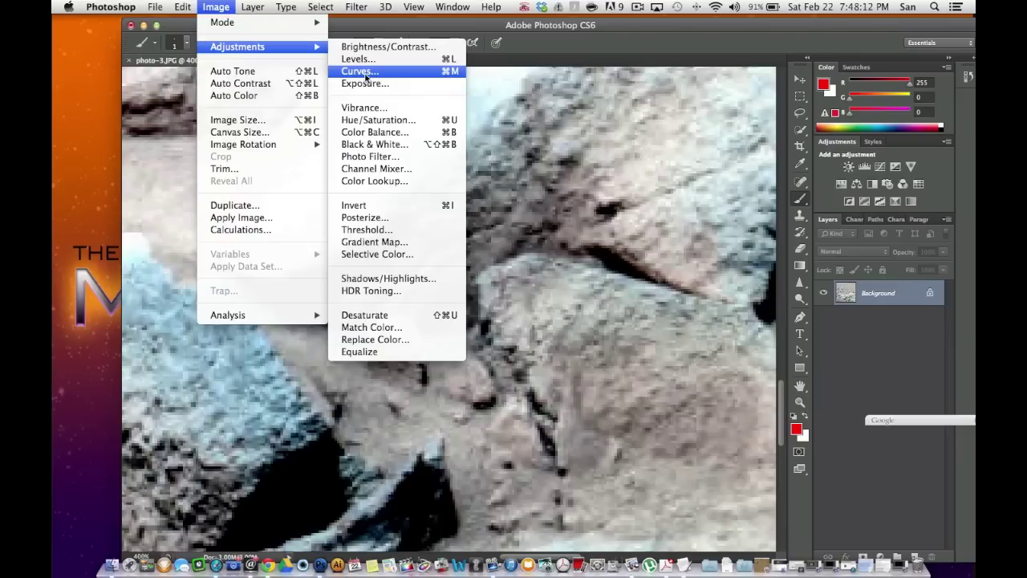
left_click(372, 76)
left_click_drag(552, 113, 839, 214)
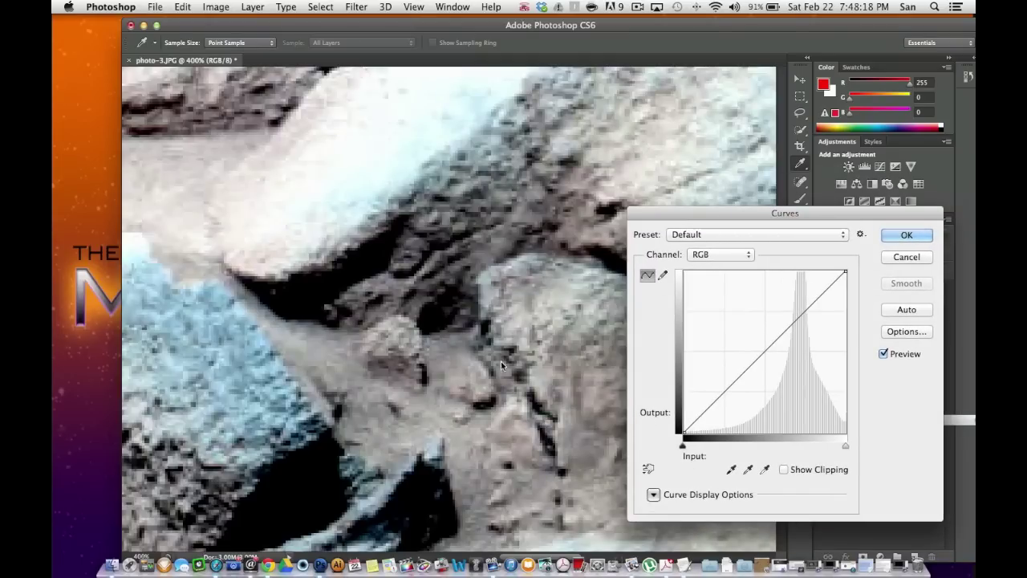
mouse_move(683, 446)
left_mouse_down()
mouse_move(718, 442)
mouse_move(697, 446)
left_mouse_up()
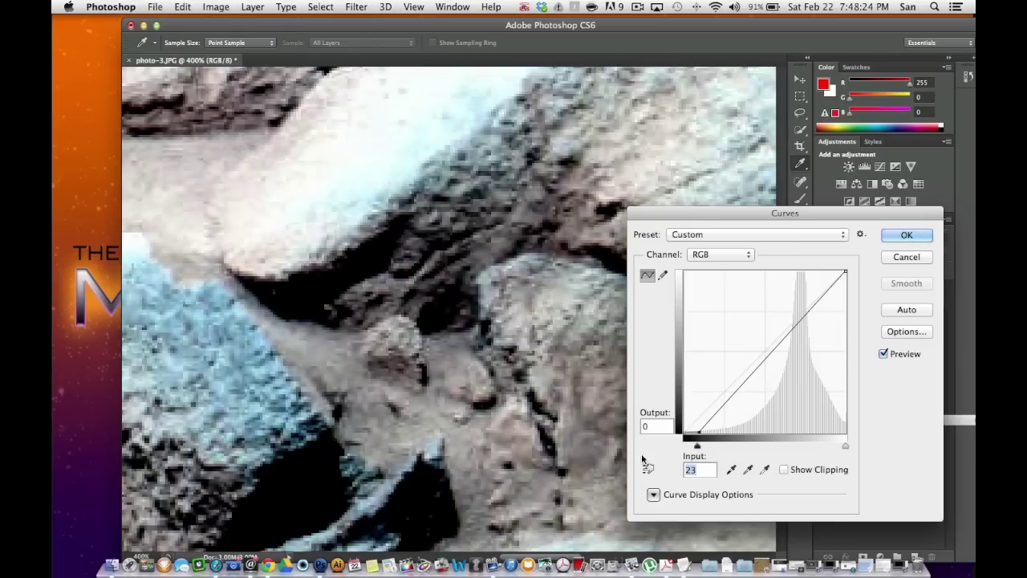
left_click_drag(842, 444, 811, 447)
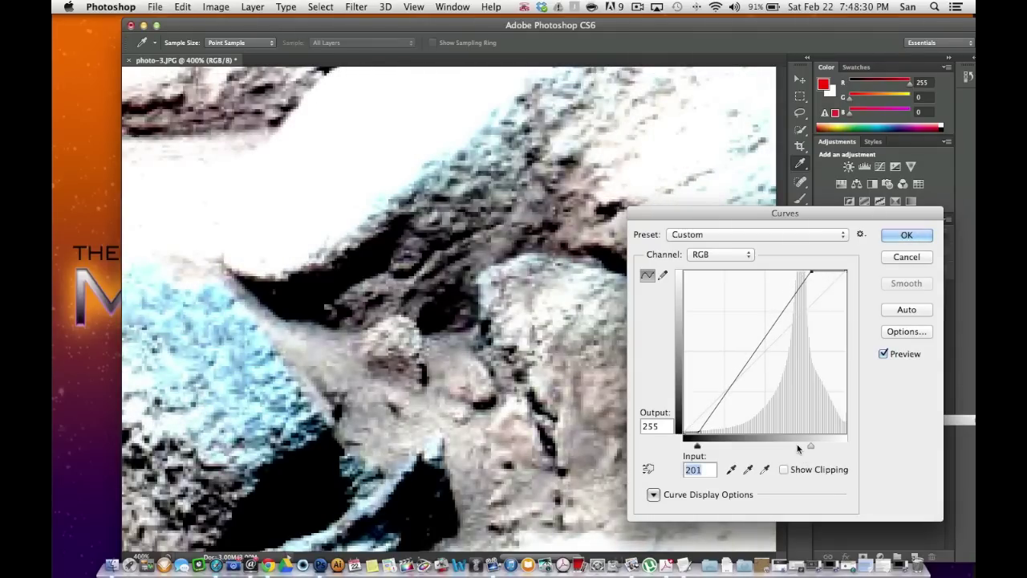
left_click_drag(738, 215, 746, 205)
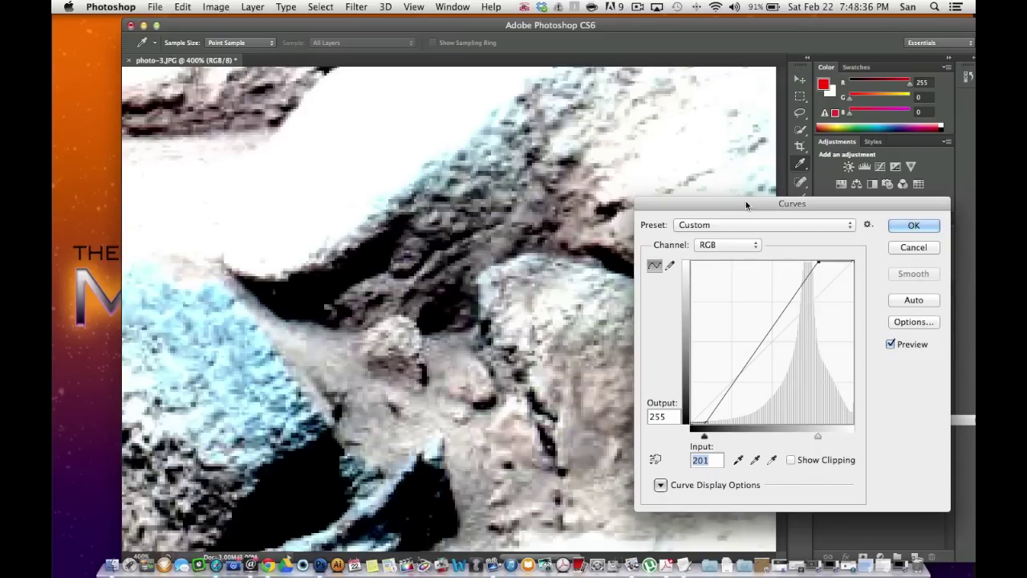
left_click_drag(746, 203, 755, 201)
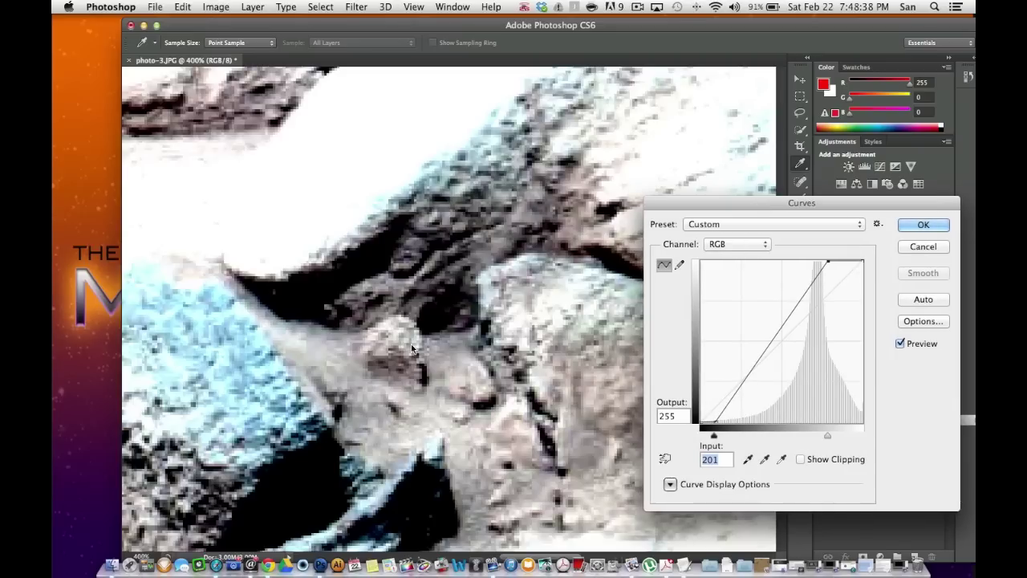
left_click(919, 227)
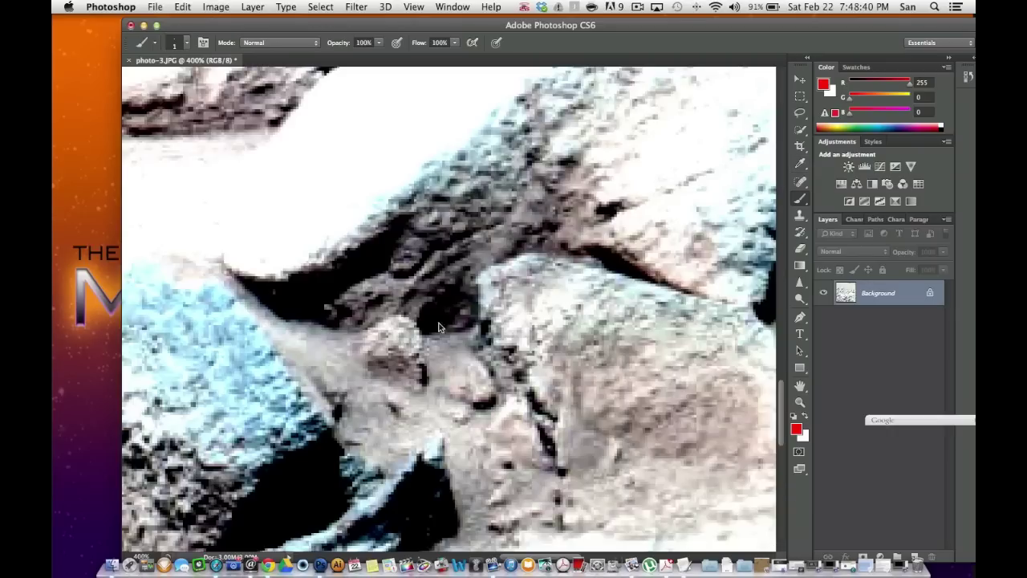
Step: Toggle the last adjustment off and on to compare the rock before and after
key("ctrl+z")
key("ctrl+z")
key("ctrl+z")
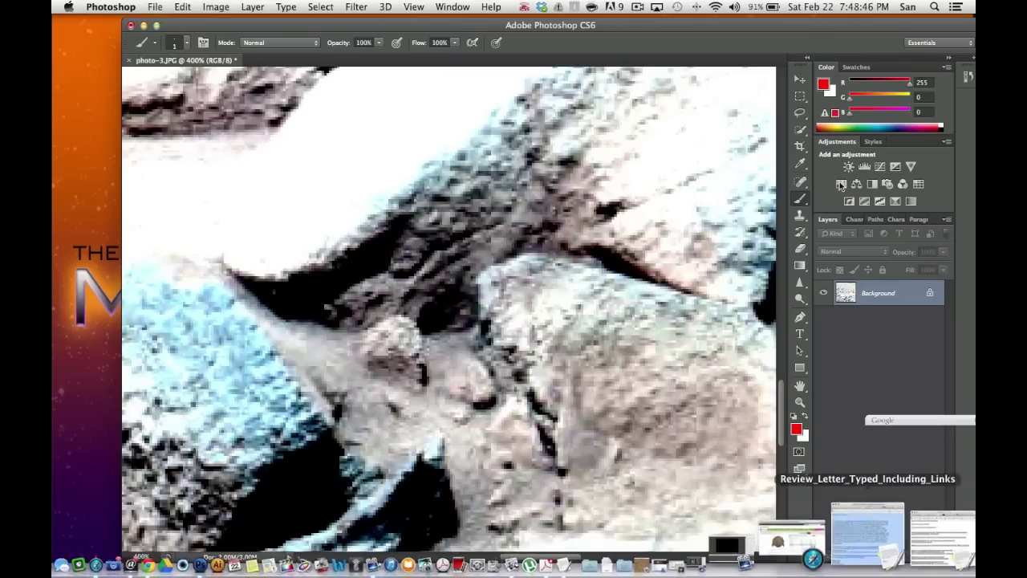
key("ctrl+z")
left_click_drag(709, 31, 480, 28)
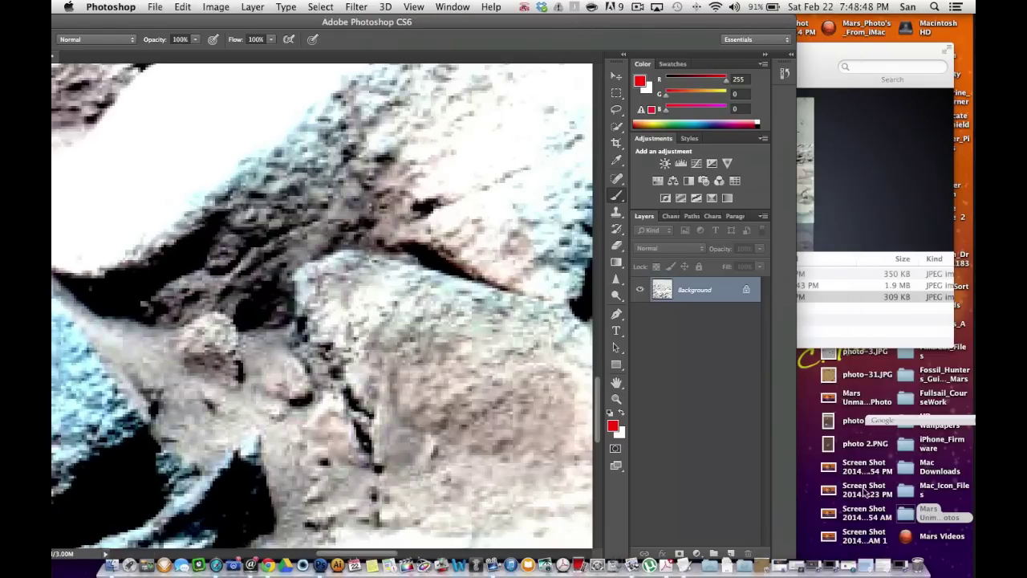
double_click(903, 516)
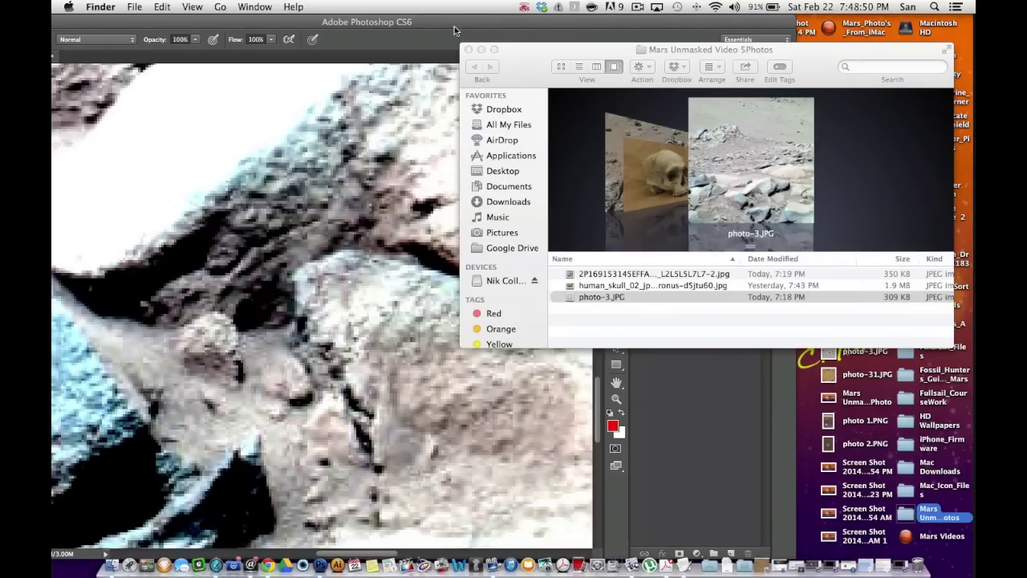
left_click(480, 49)
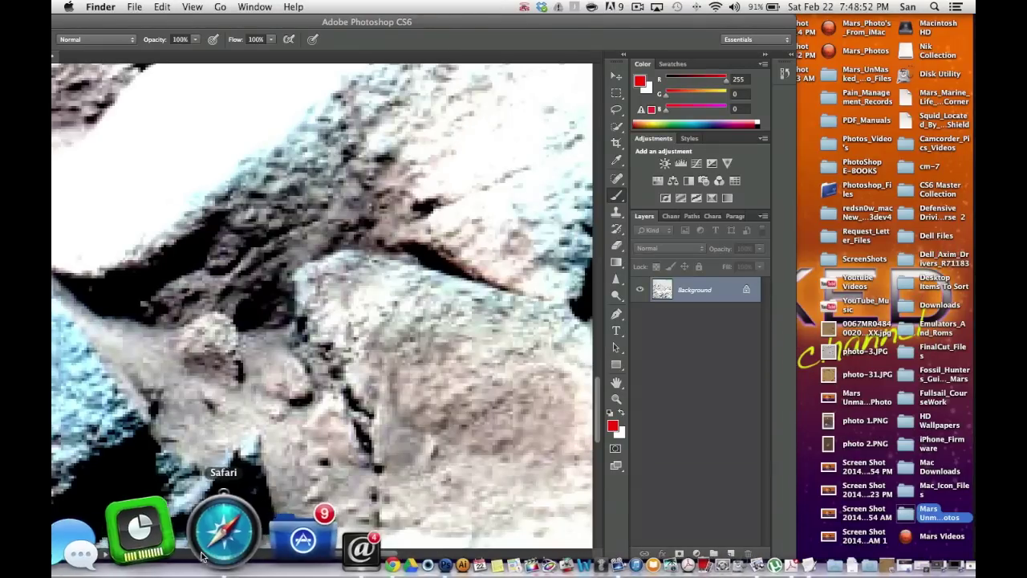
Step: Switch to Safari, save the Peruvian ceremonial mask image from the Dreamstime page to Downloads, and return to Photoshop
left_click(225, 534)
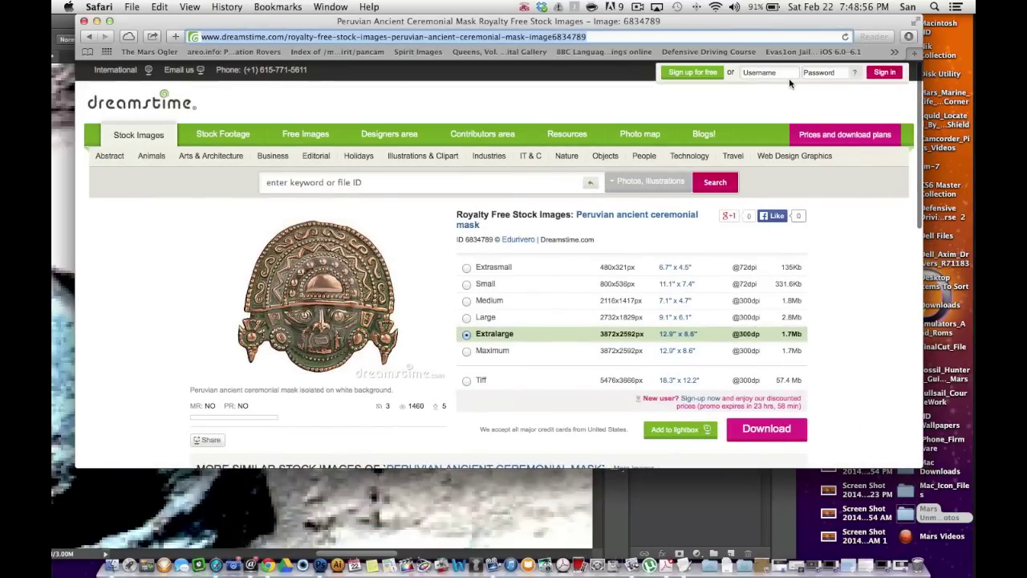
right_click(341, 281)
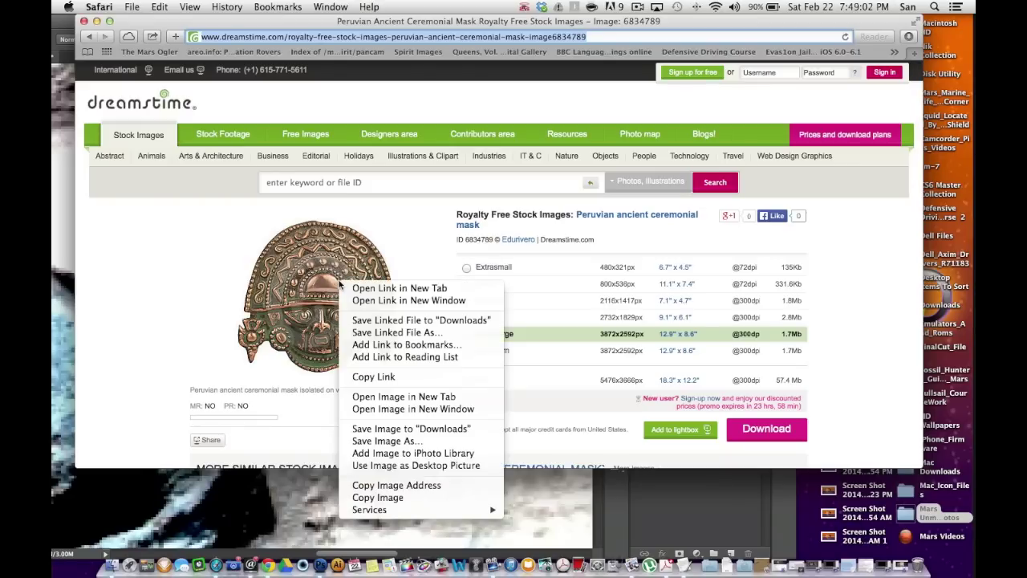
left_click(411, 428)
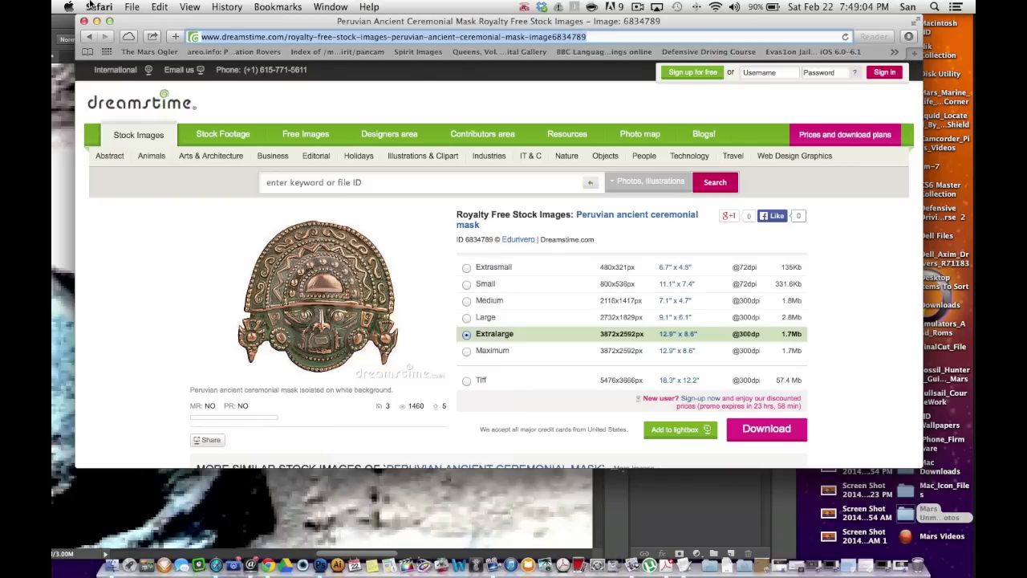
left_click(96, 21)
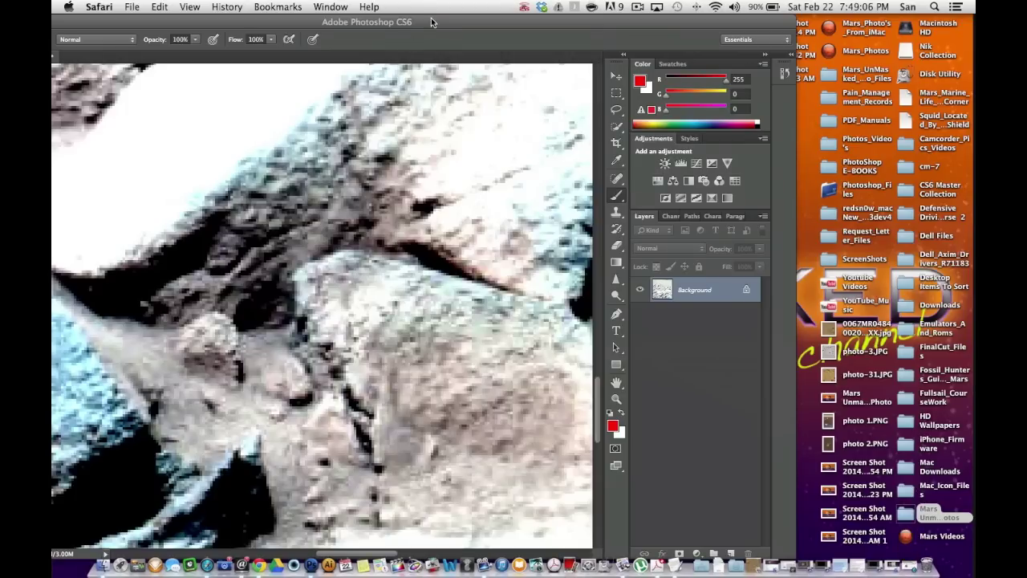
double_click(430, 21)
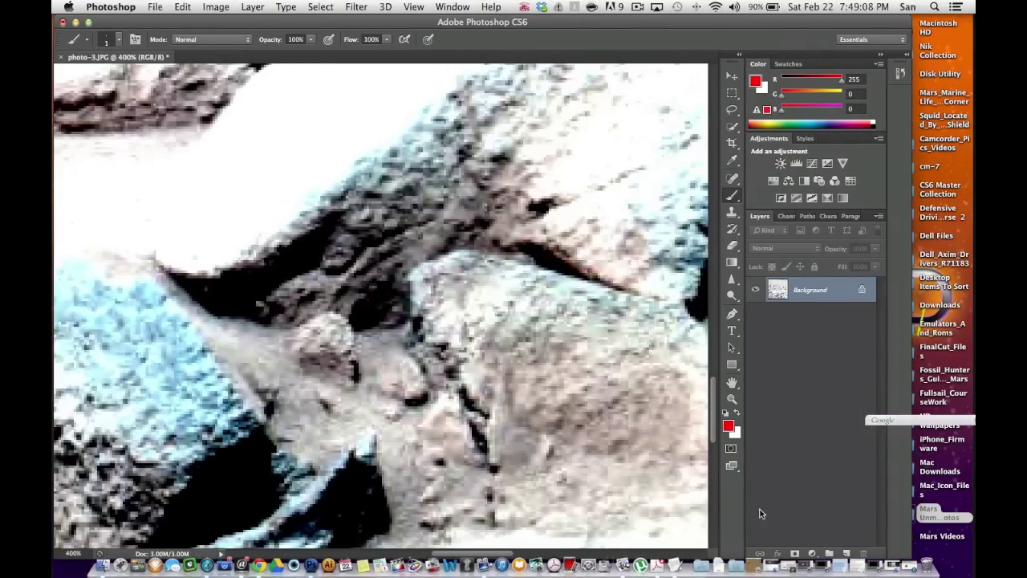
Step: Try placing the downloaded mask image over the small rock in the Mars photo, scaled to about 49%
left_click(737, 545)
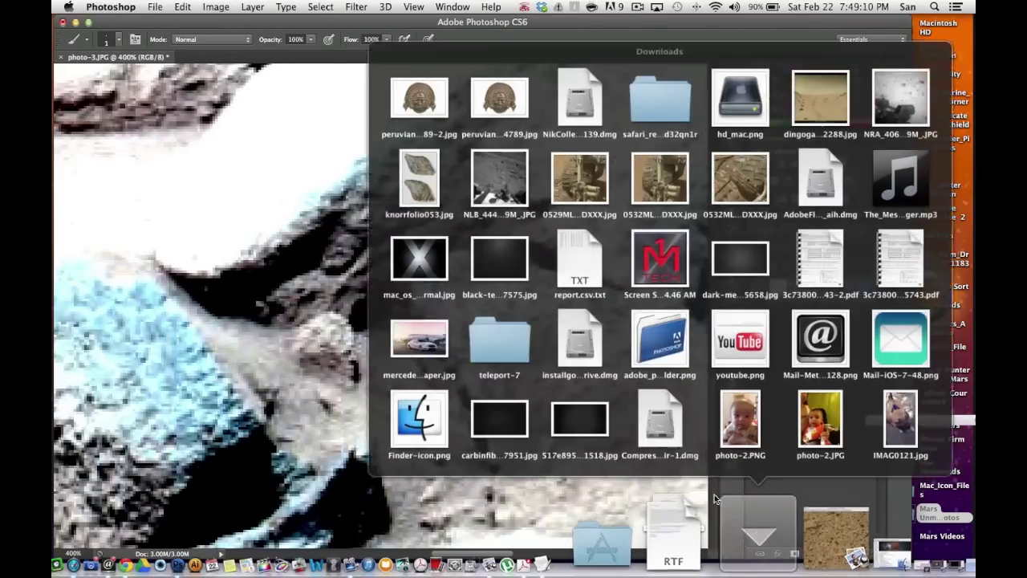
left_click_drag(492, 87, 505, 421)
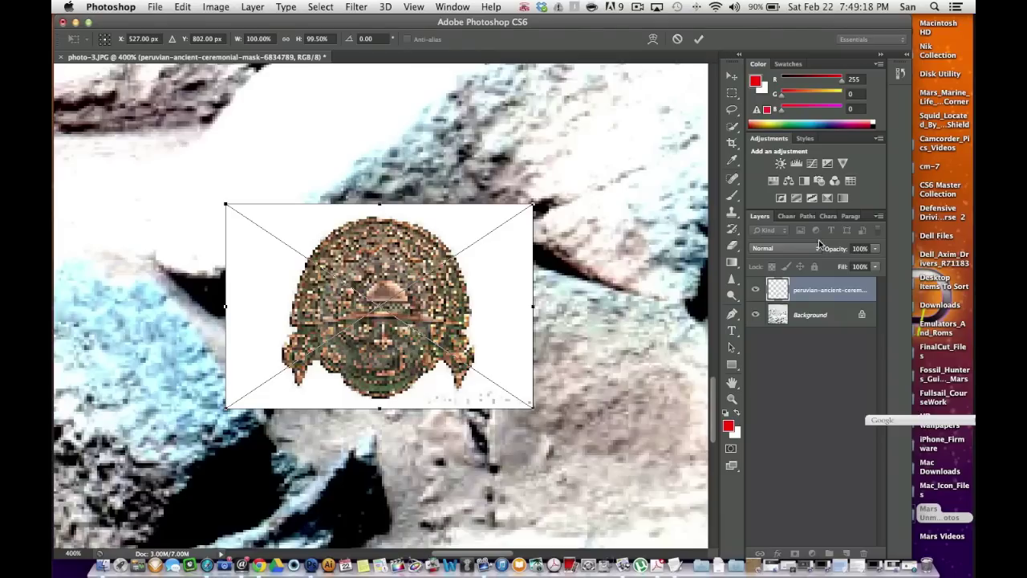
left_click_drag(535, 208, 356, 259)
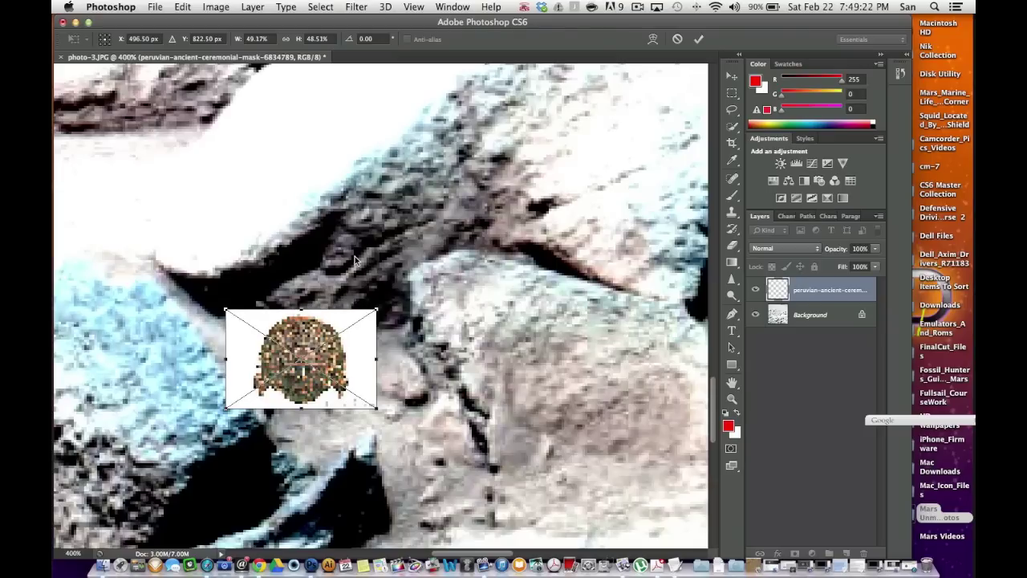
key("Return")
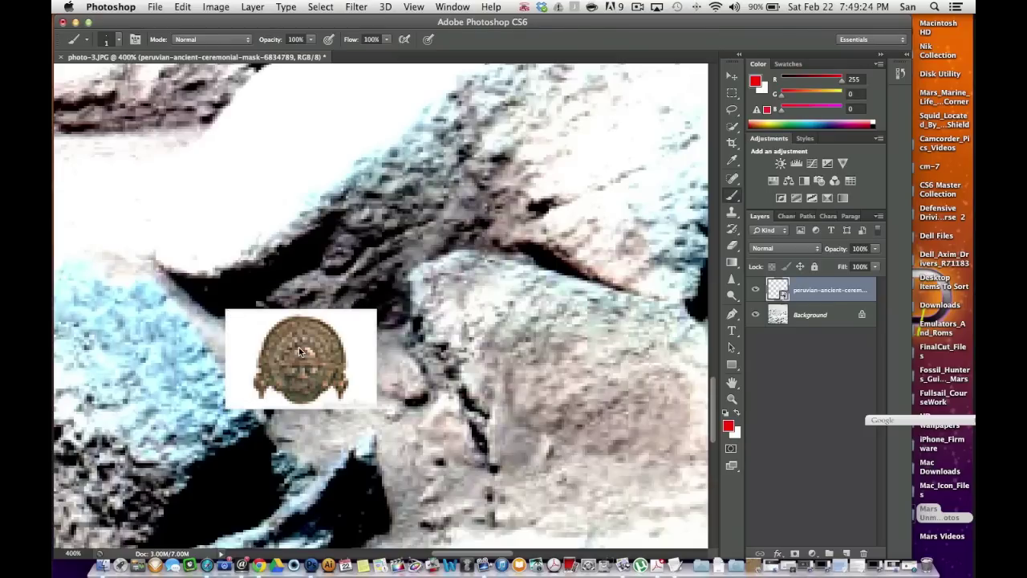
key("Delete")
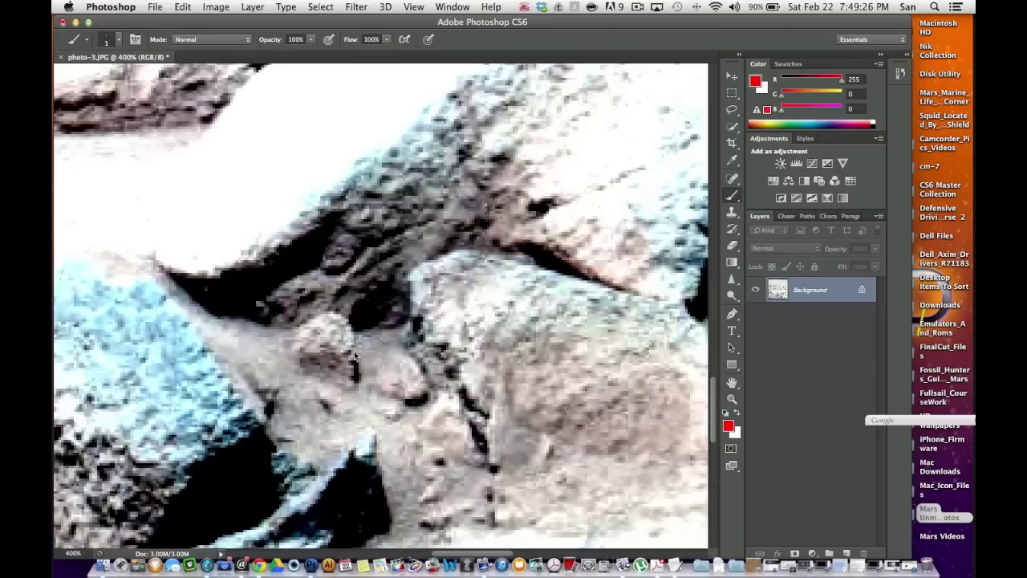
Step: Open the downloaded Peruvian mask image in Preview over the photo and rotate it so the headdress faces right
key("super+minus")
key("super+minus")
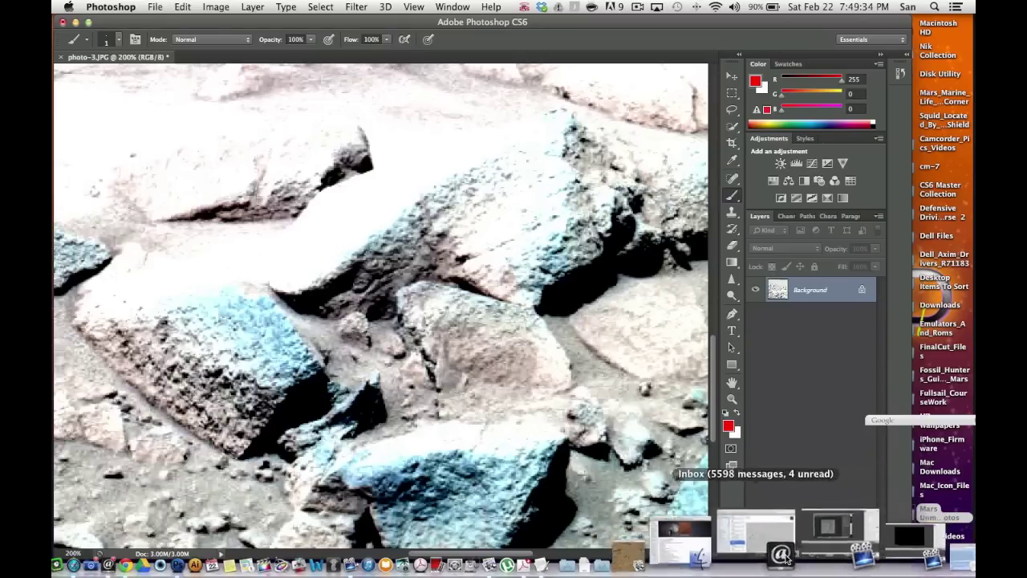
left_click(733, 526)
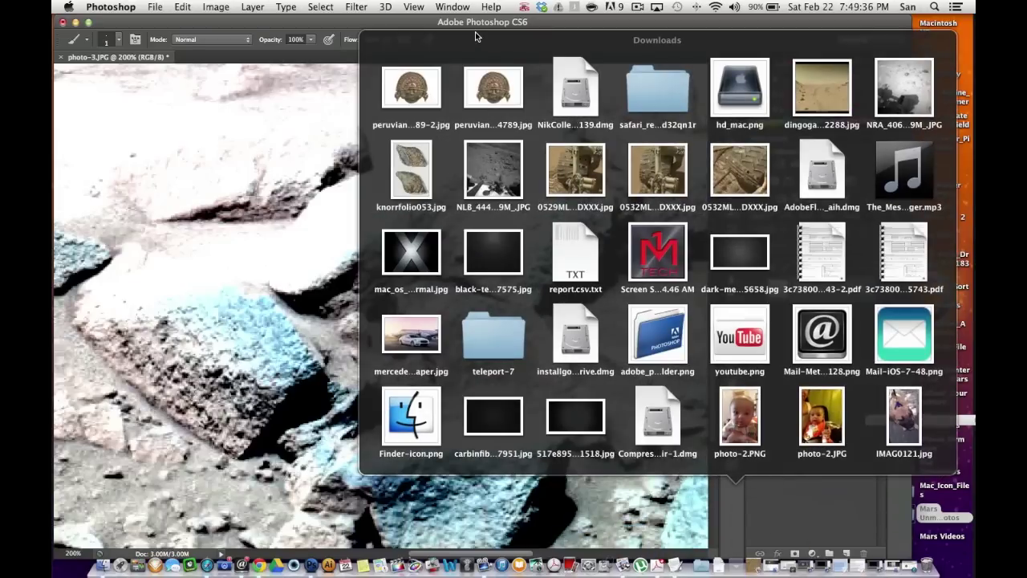
left_click_drag(425, 90, 568, 244)
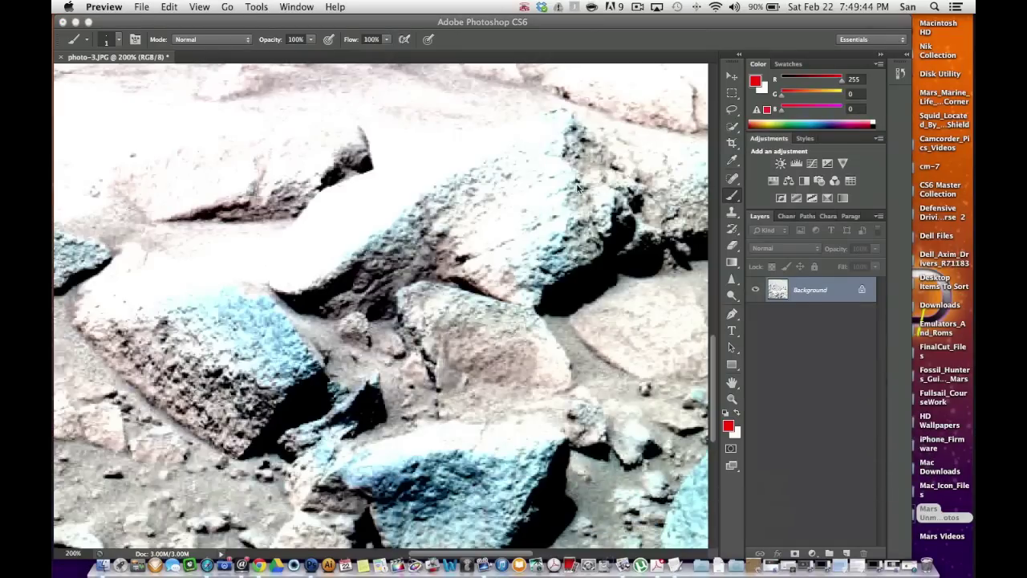
left_click_drag(287, 264, 637, 323)
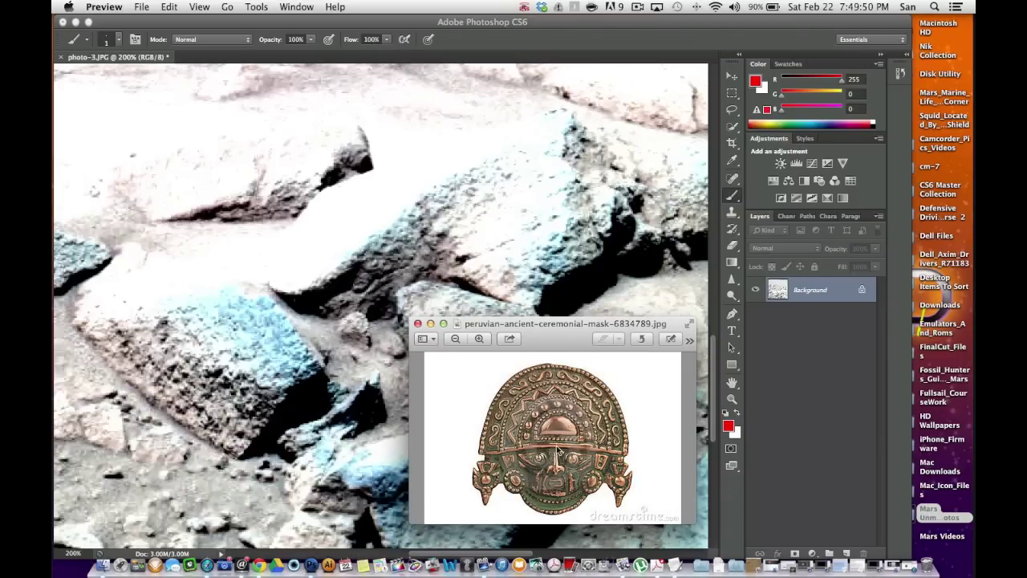
left_click(644, 341)
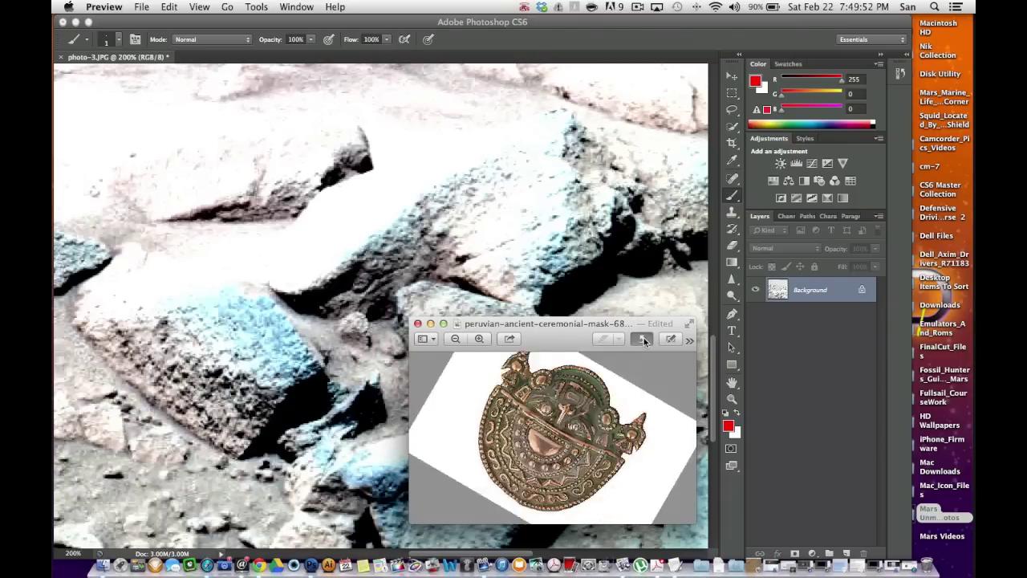
Step: Compare the rotated mask side by side with the small rock, and minimize the mask window to return to Photoshop
left_click_drag(555, 325, 545, 253)
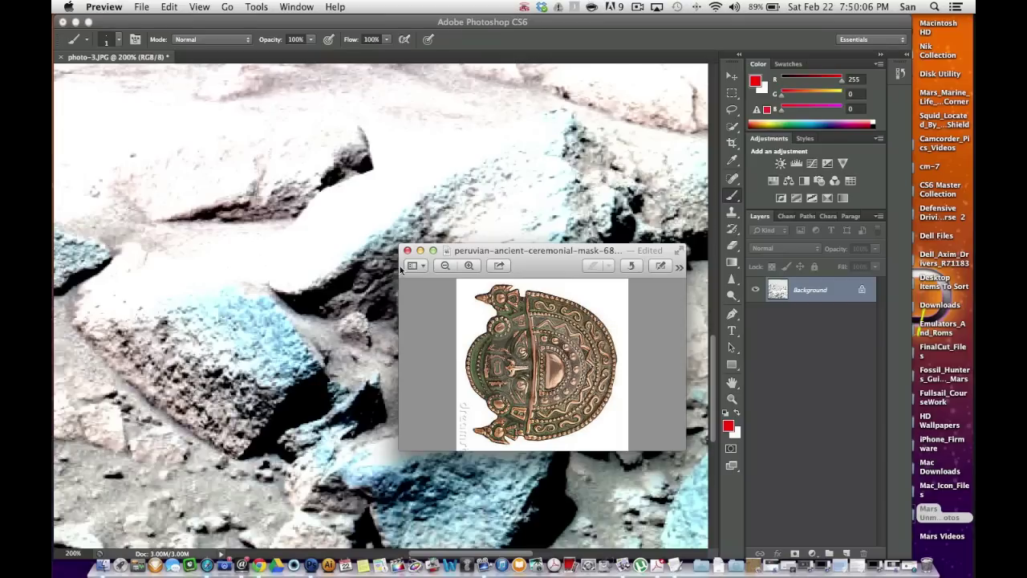
left_click_drag(530, 257, 532, 255)
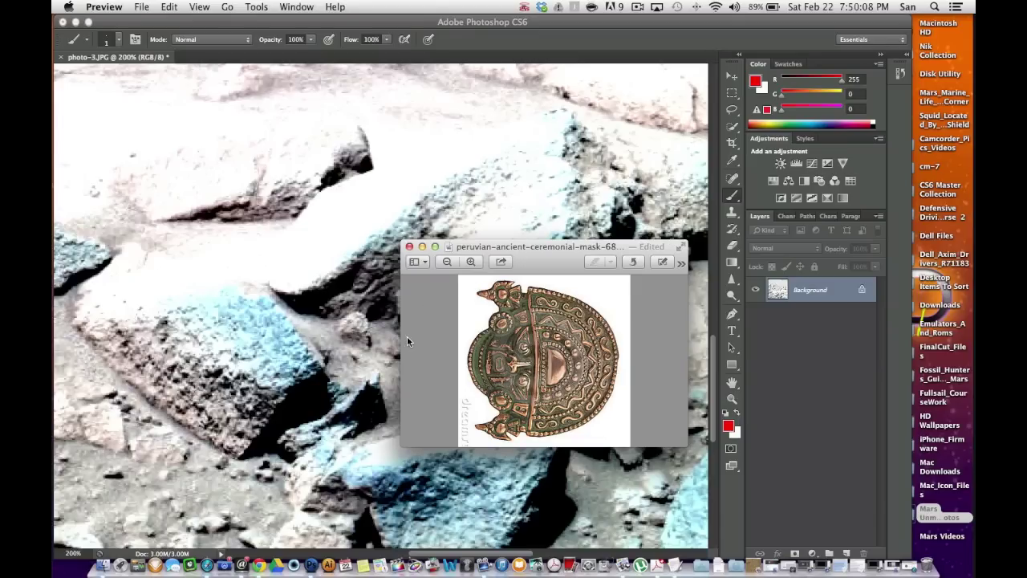
left_click_drag(558, 266, 564, 236)
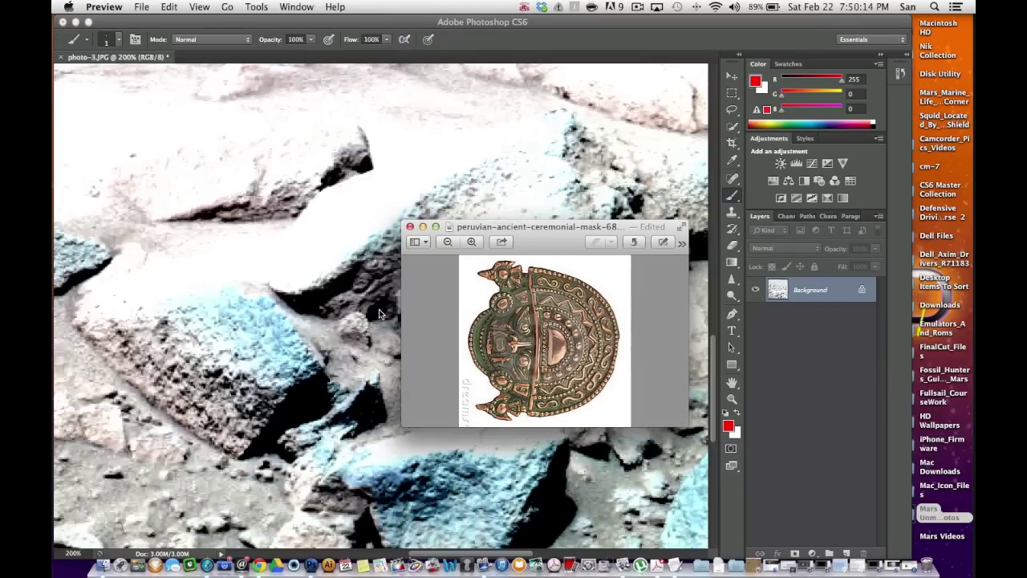
left_click_drag(537, 226, 537, 250)
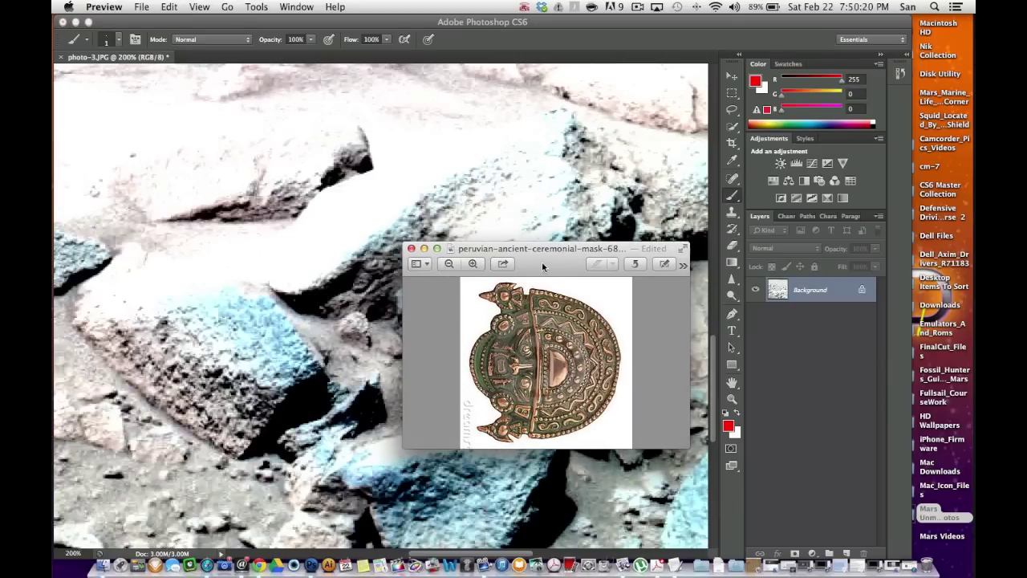
left_click_drag(543, 266, 546, 254)
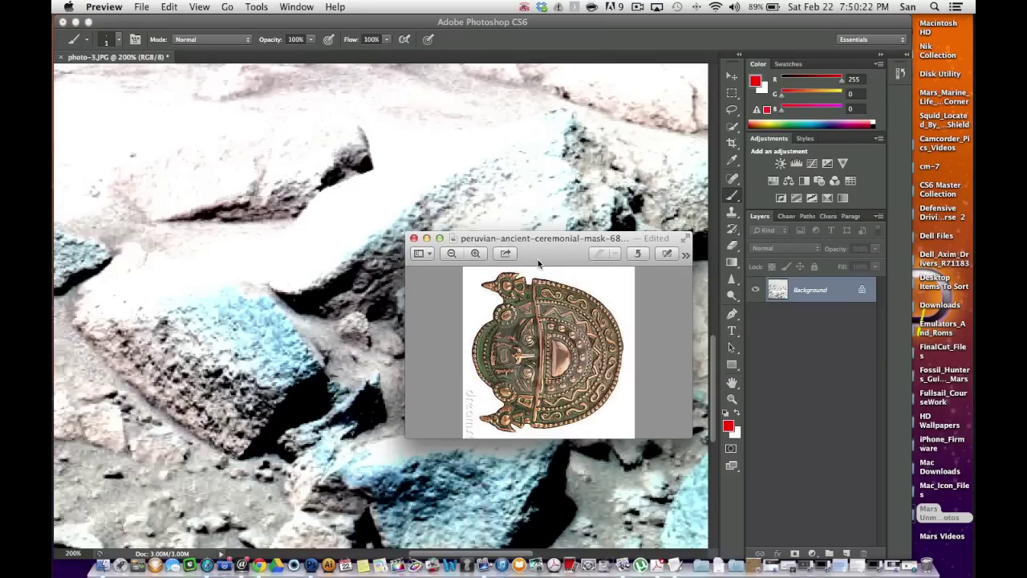
mouse_move(539, 264)
left_mouse_down()
mouse_move(547, 230)
mouse_move(551, 275)
mouse_move(544, 281)
mouse_move(533, 266)
left_mouse_up()
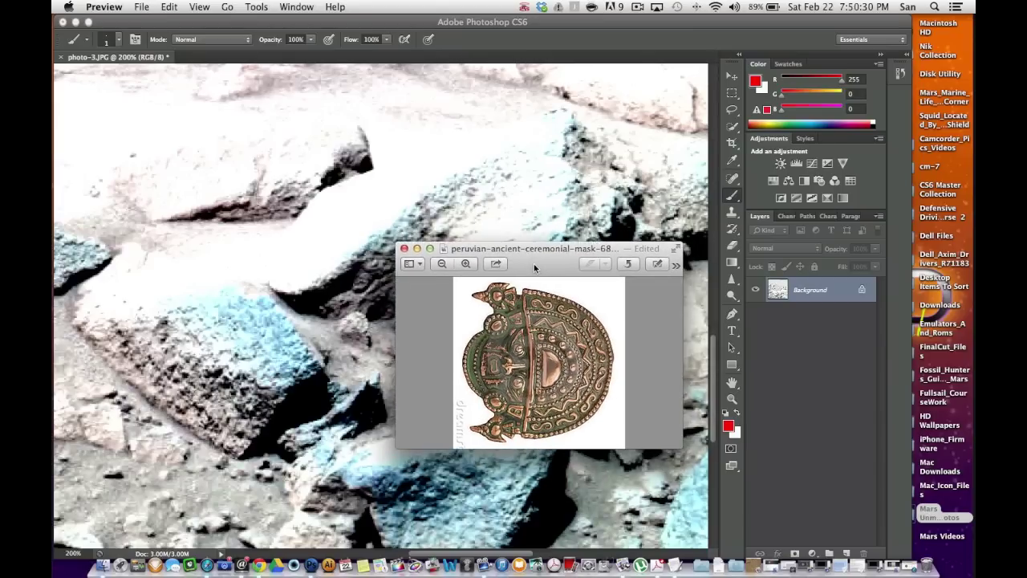
left_click_drag(534, 263, 558, 269)
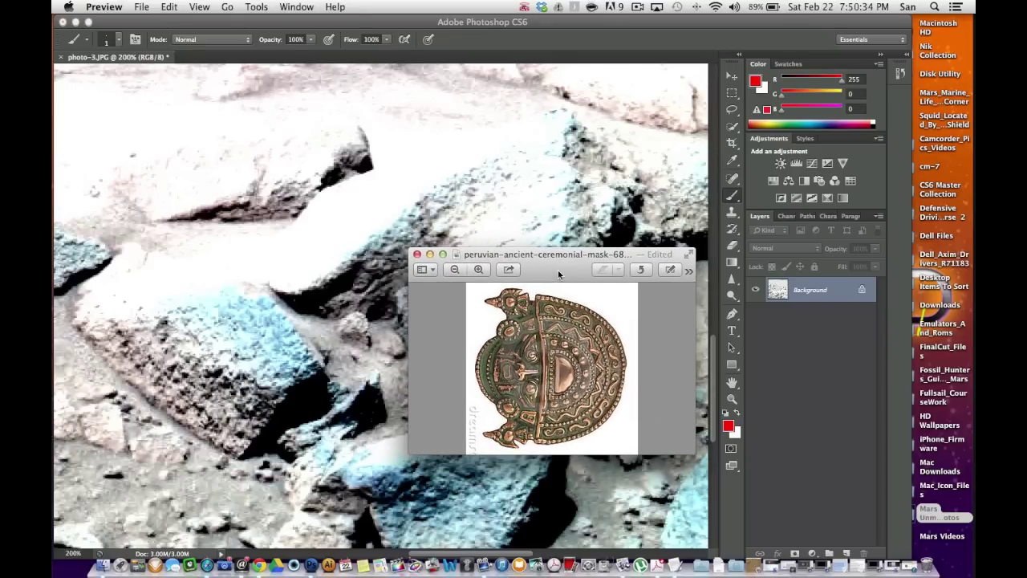
left_click(429, 253)
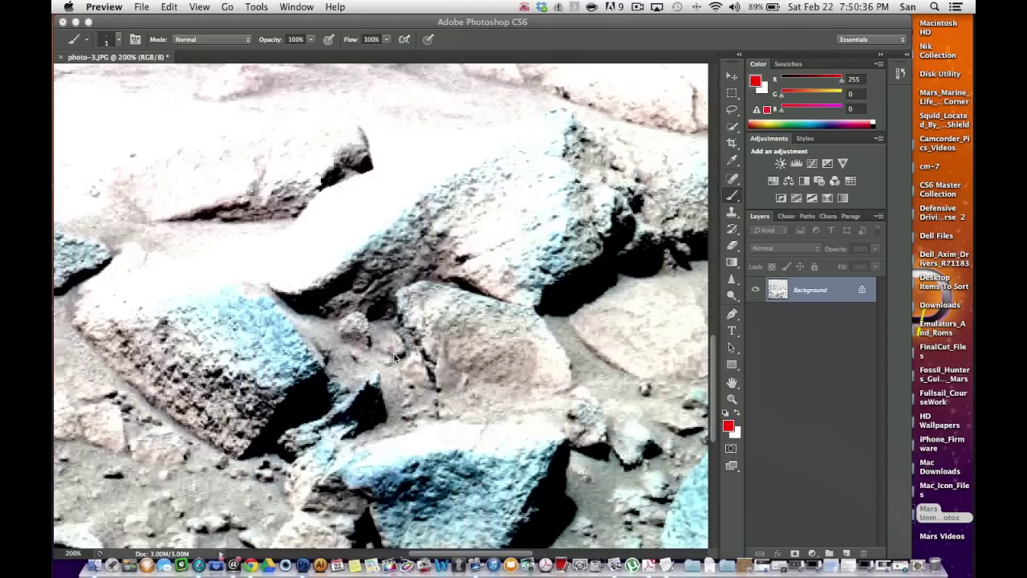
left_click(399, 358)
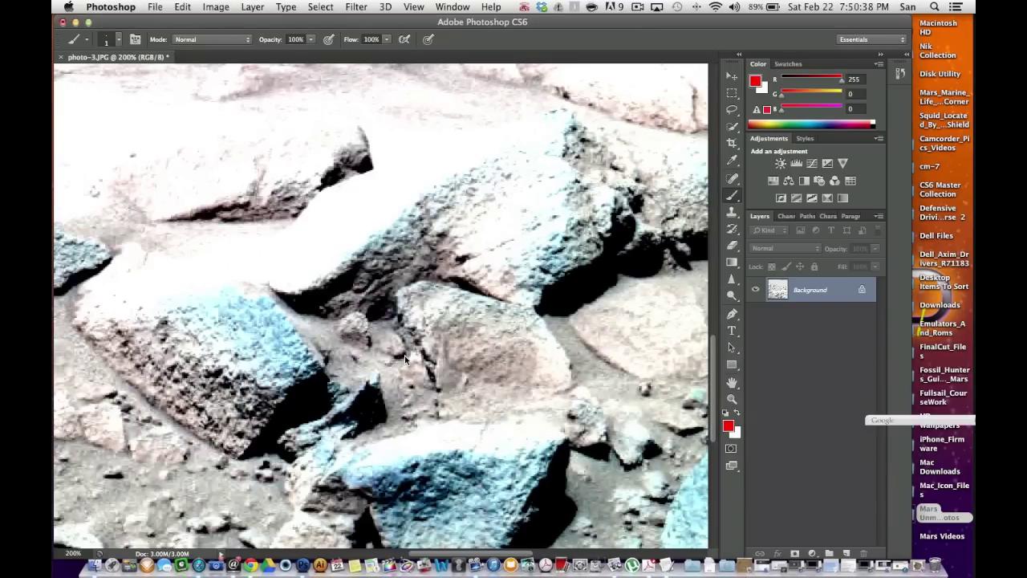
Step: Sharpen the small rock between the large boulders with the Sharpen tool
key("super+equal")
key("super+equal")
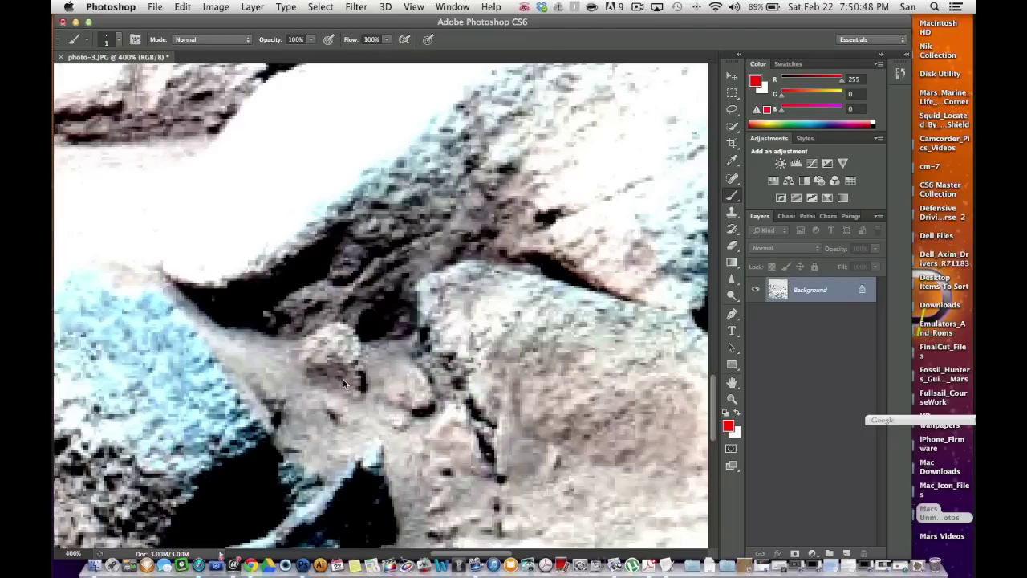
key("super+minus")
key("super+minus")
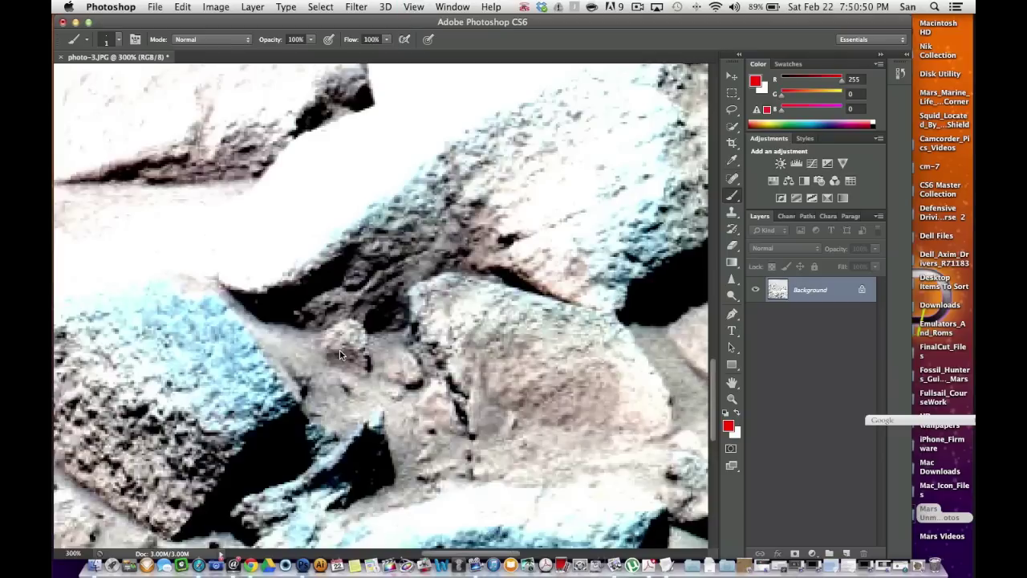
left_click(731, 278)
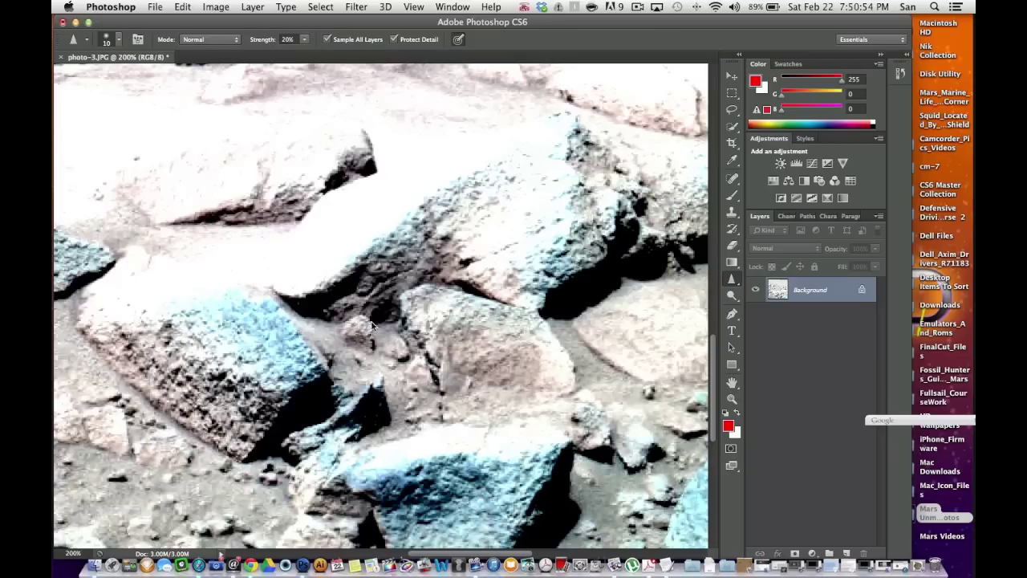
left_click_drag(359, 323, 350, 344)
Step: Paint a thin red circle around the small rock with the Brush tool
key("super+minus")
key("super+minus")
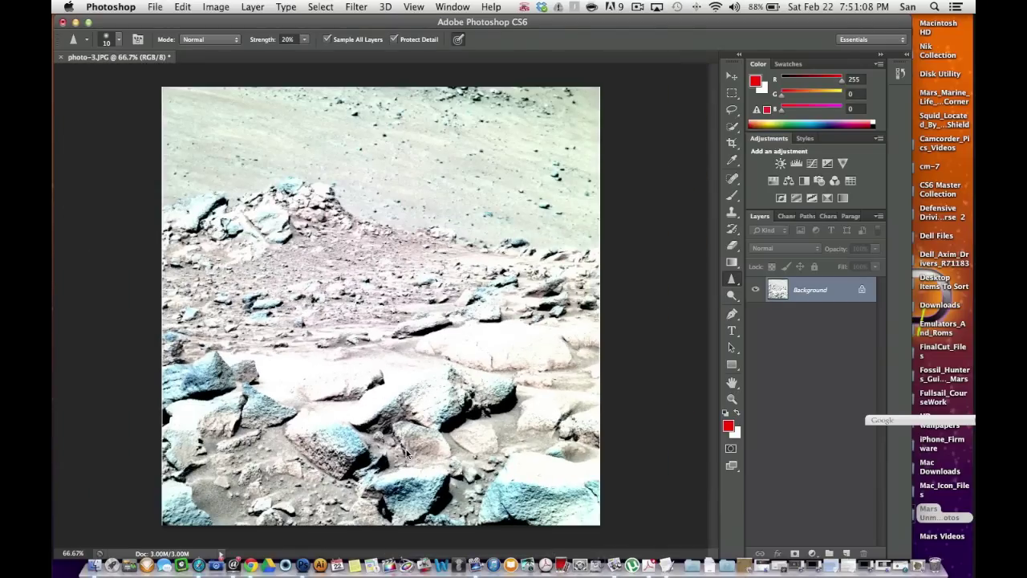
key("super+plus")
key("super+plus")
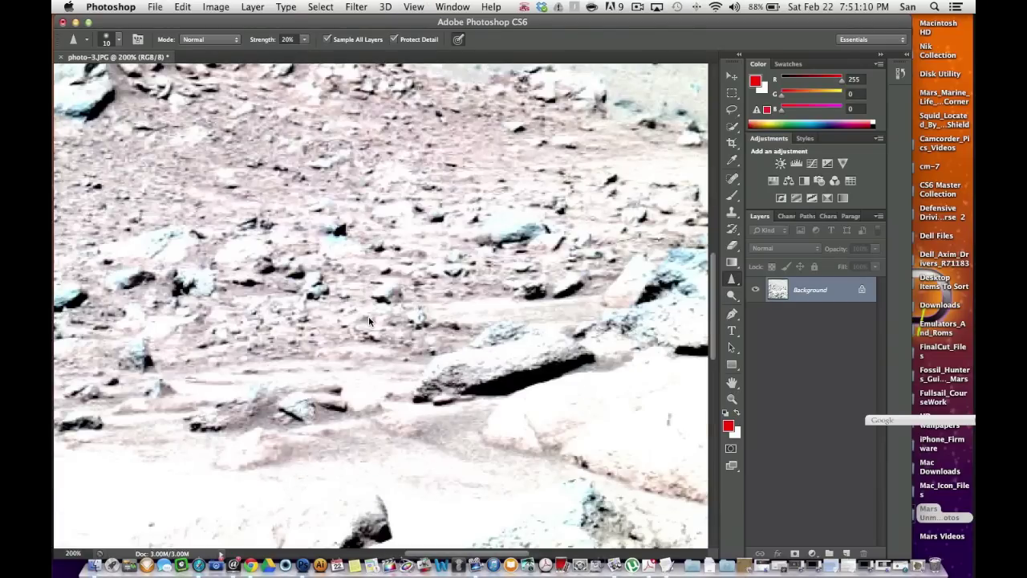
scroll(368, 319, "down", 10)
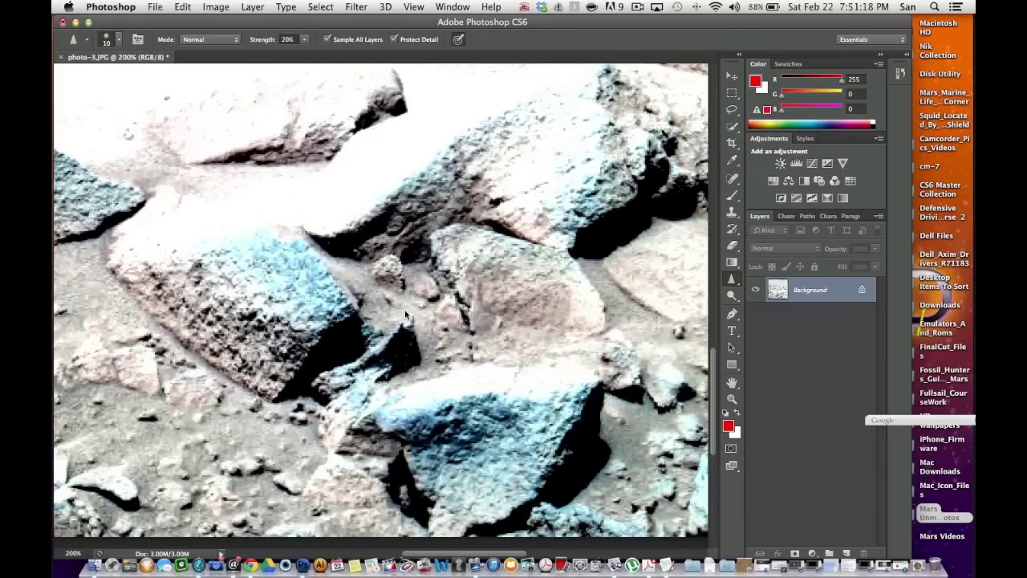
scroll(405, 309, "up", 1)
scroll(404, 309, "left", 1)
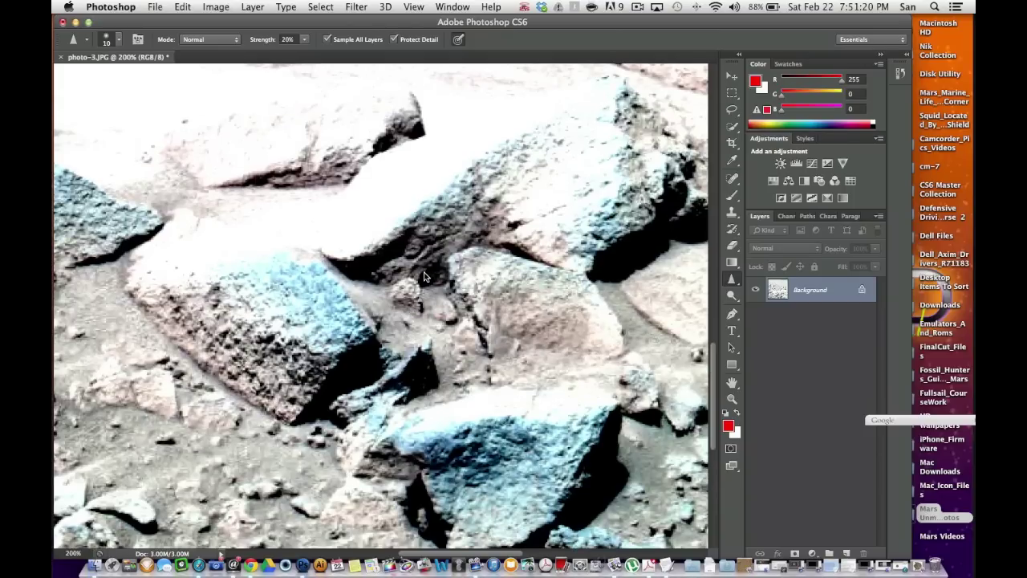
key("b")
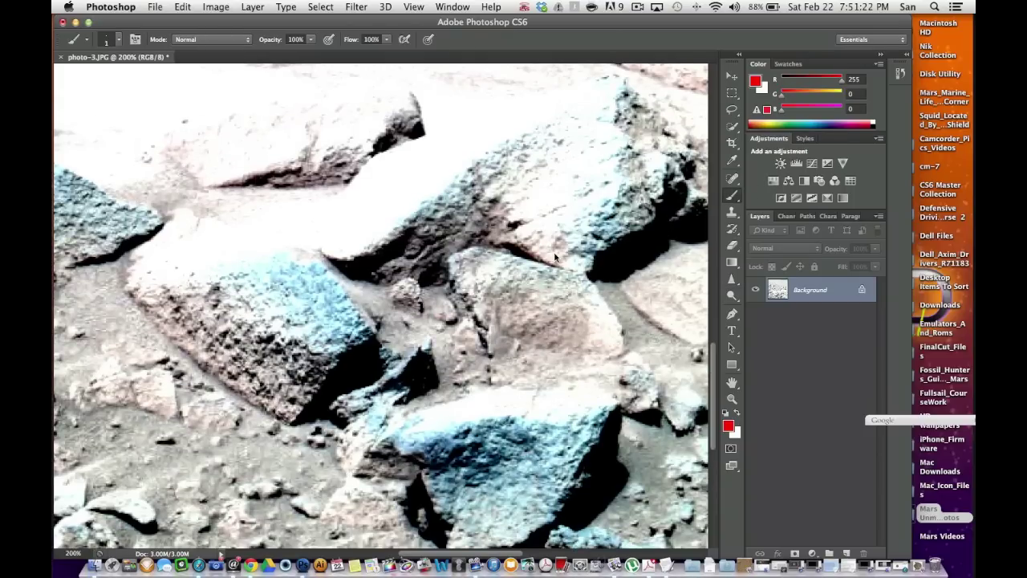
mouse_move(421, 279)
left_mouse_down()
mouse_move(394, 275)
mouse_move(387, 303)
mouse_move(406, 321)
mouse_move(428, 318)
mouse_move(419, 279)
left_mouse_up()
Step: Shift the Photoshop window aside and look through the Downloads folder
left_click_drag(409, 24, 458, 23)
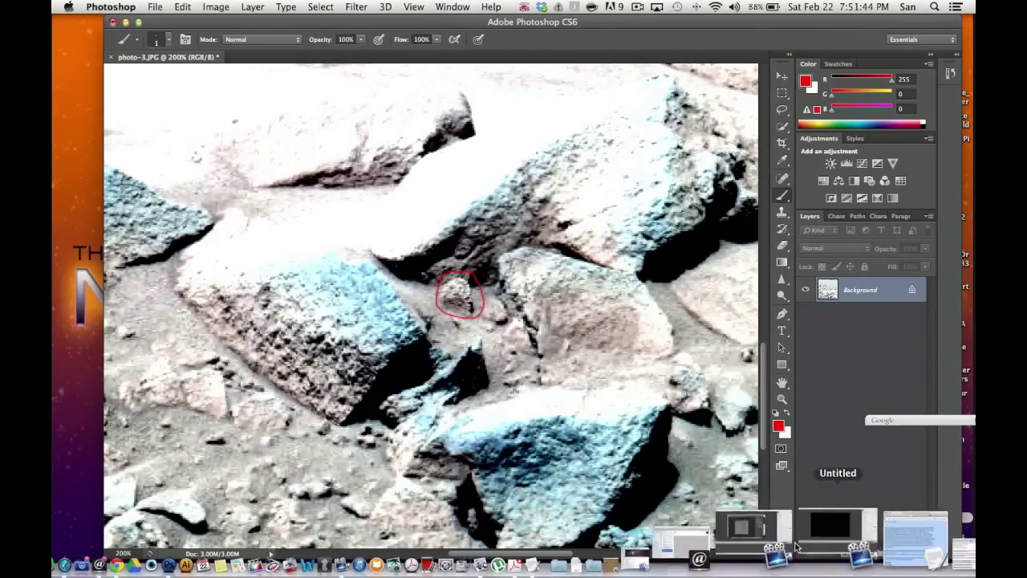
left_click(726, 566)
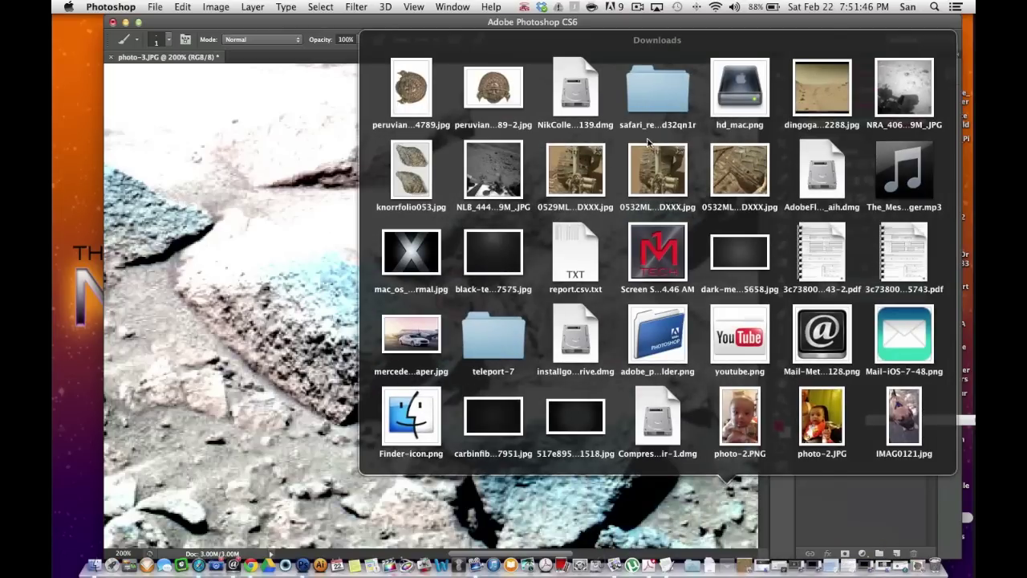
left_click(64, 316)
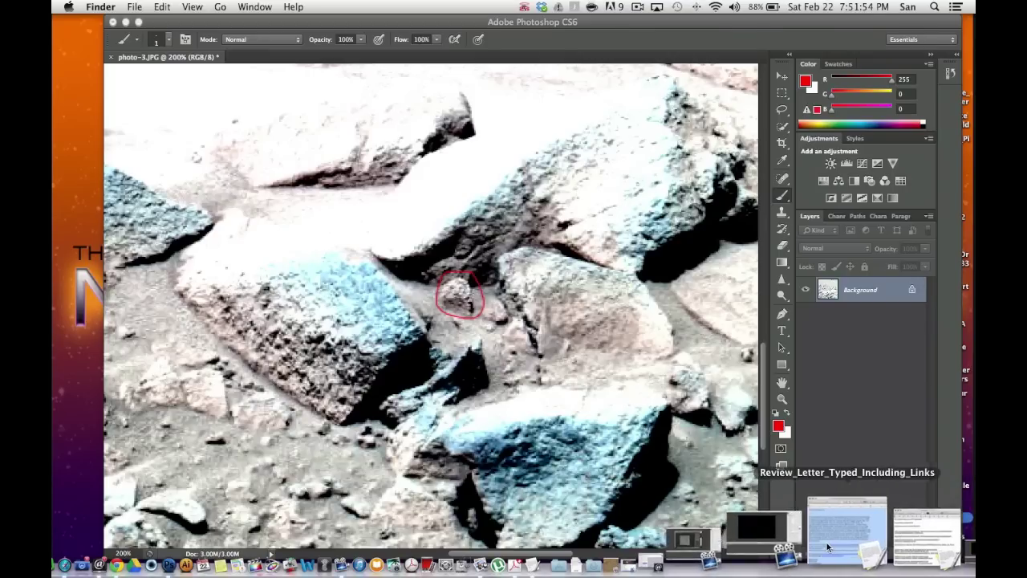
Step: Open 2P169153145EFFAAB2P2417L5M1_L2L5L5L7L7-2.jpg from the Mars Unmasked Video 5Photos folder in Photoshop
left_click(723, 550)
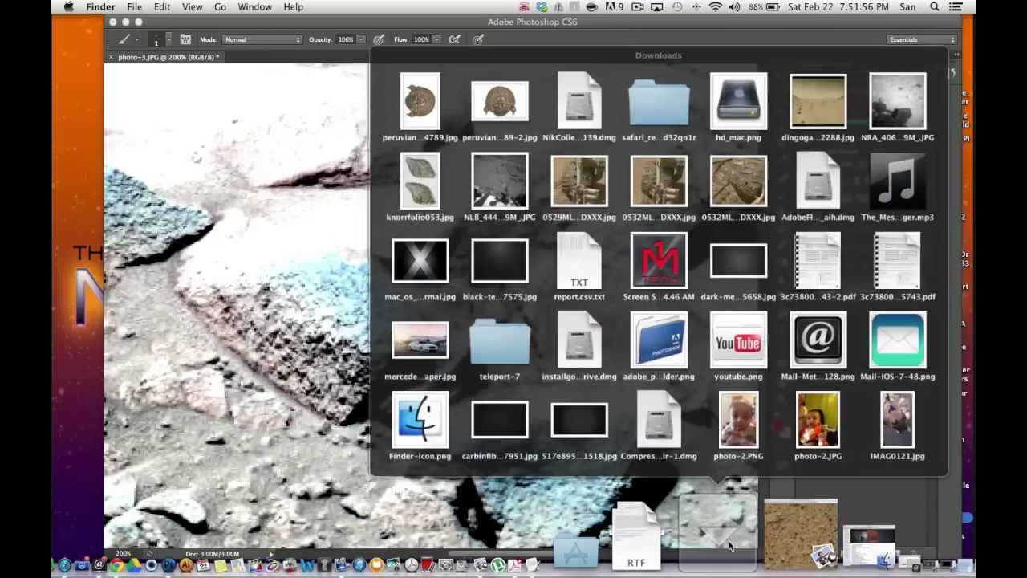
left_click(324, 62)
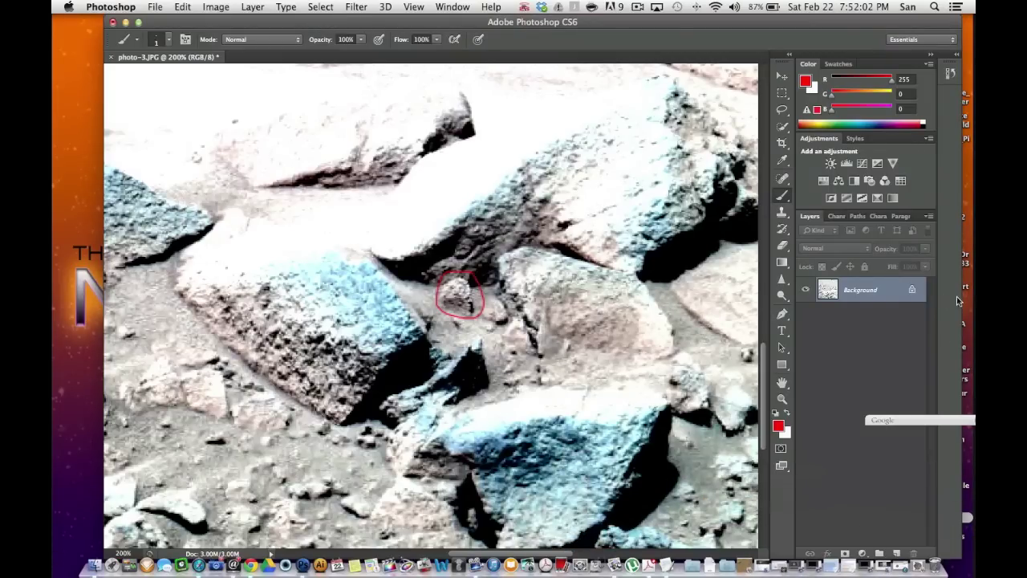
left_click_drag(887, 58, 756, 64)
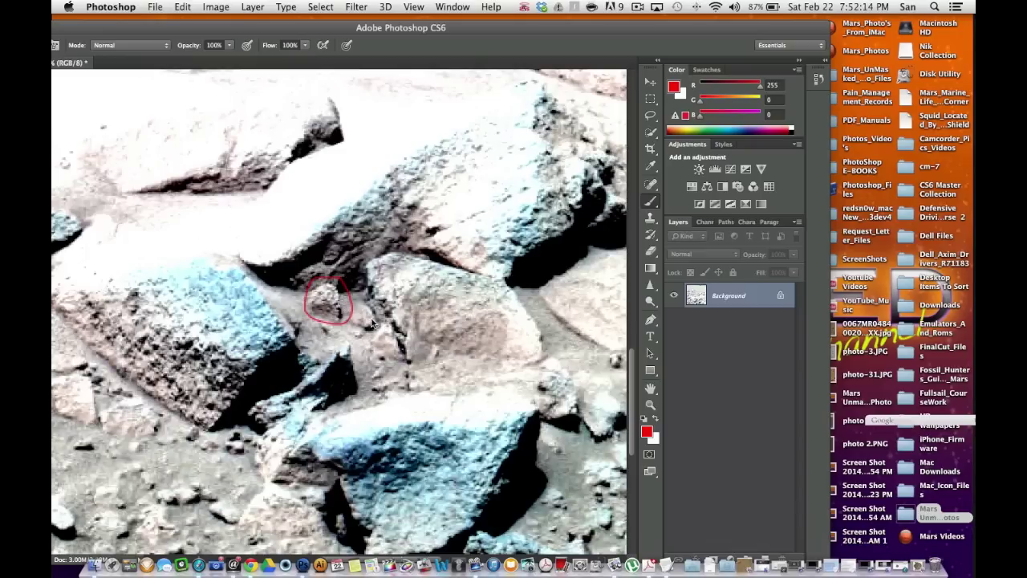
double_click(907, 512)
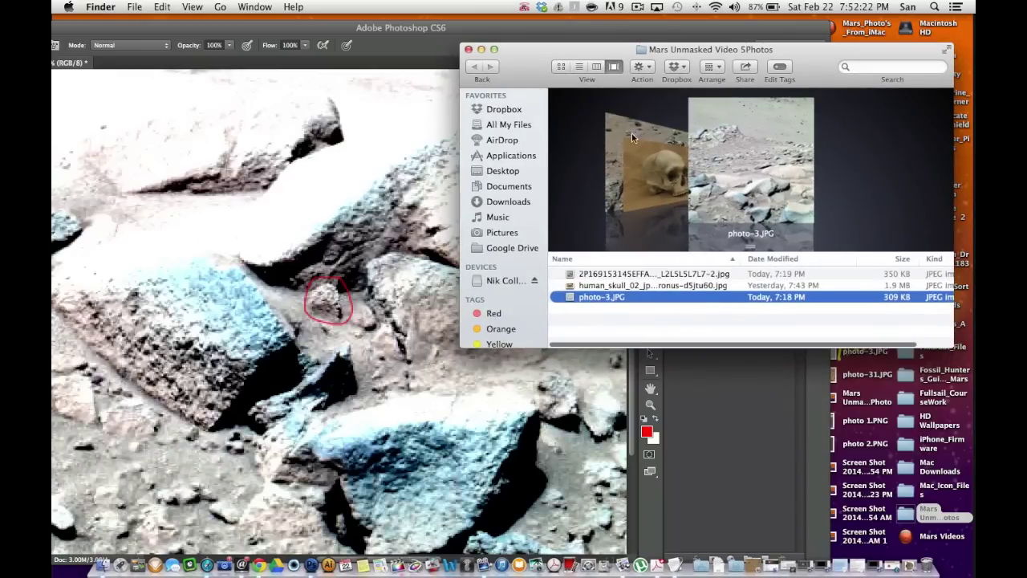
key("Up")
key("Up")
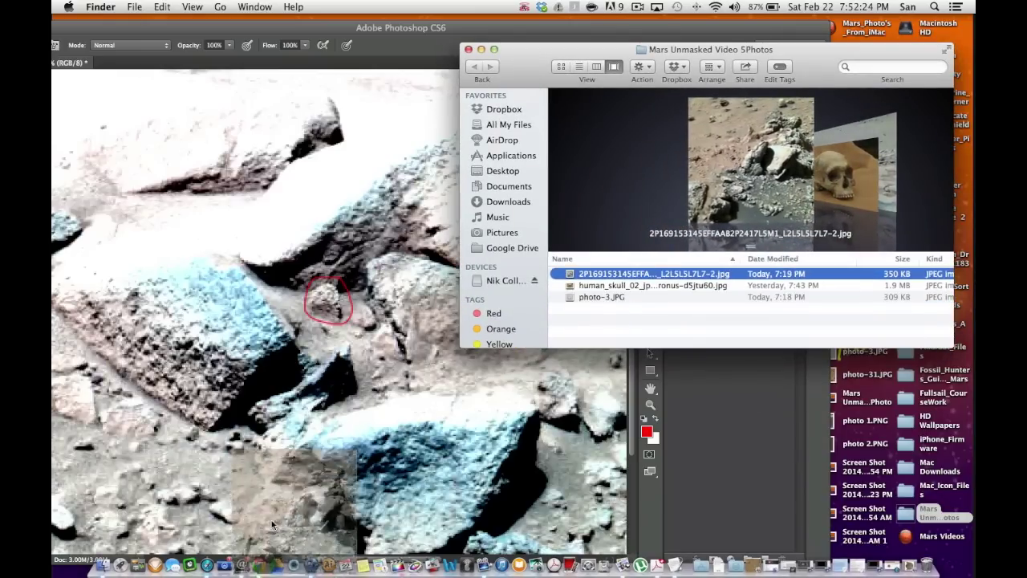
left_click(277, 525)
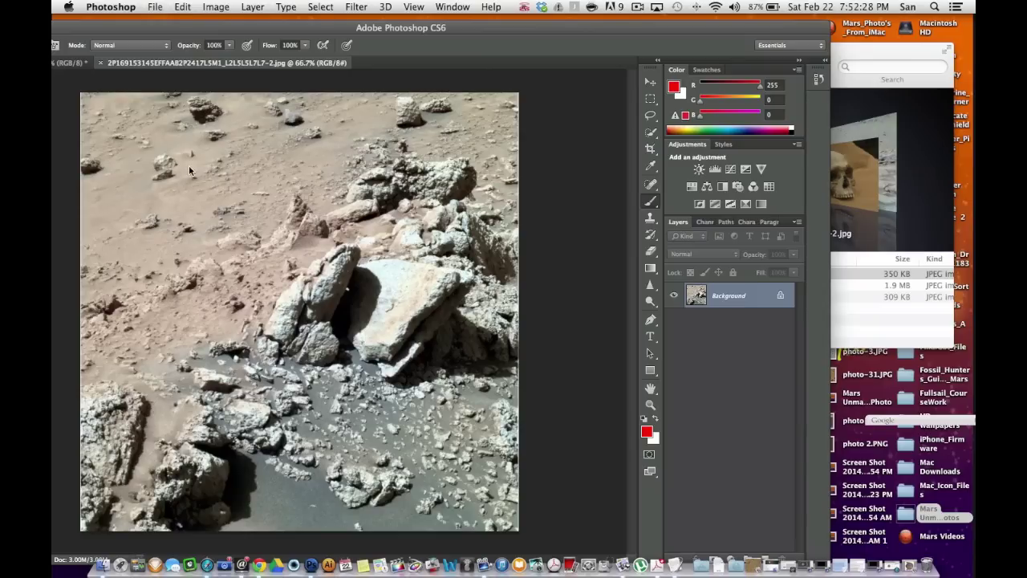
Step: Examine the small round skull-shaped rock on the open sand near the photo's upper-left area at 300% magnification
key("super+1")
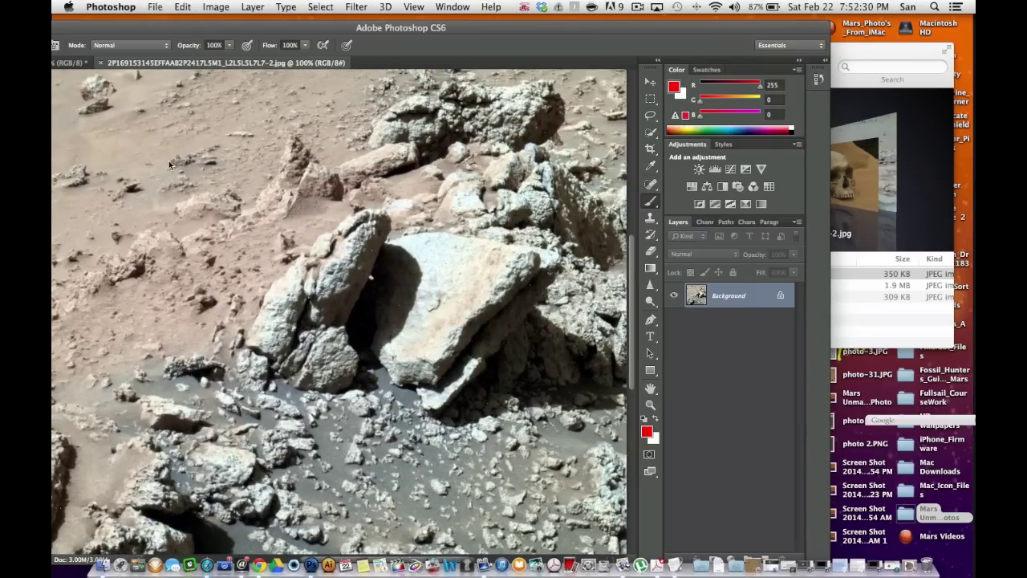
scroll(165, 159, "up", 3)
scroll(154, 159, "left", 5)
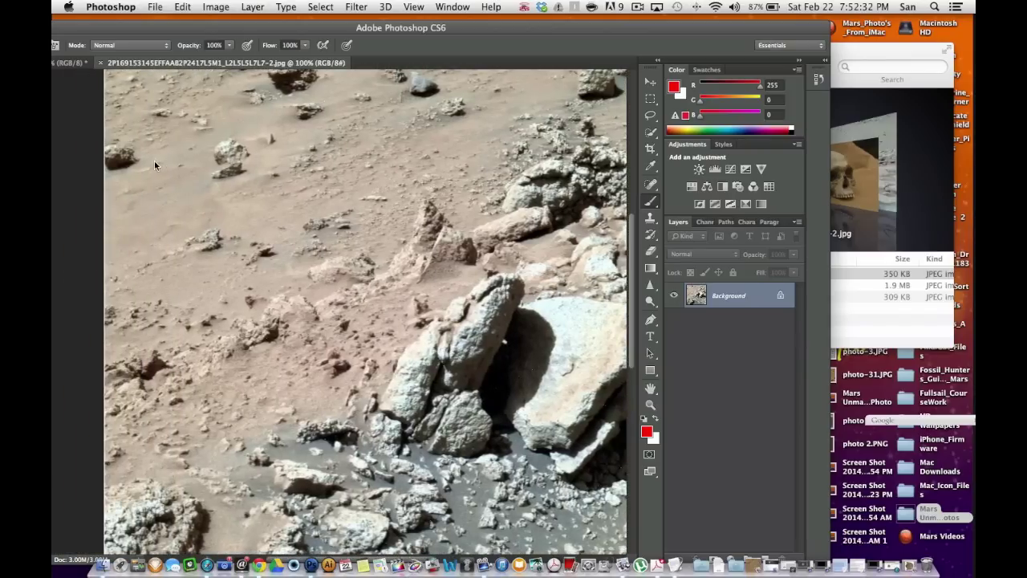
scroll(162, 160, "up", 2)
scroll(162, 160, "left", 3)
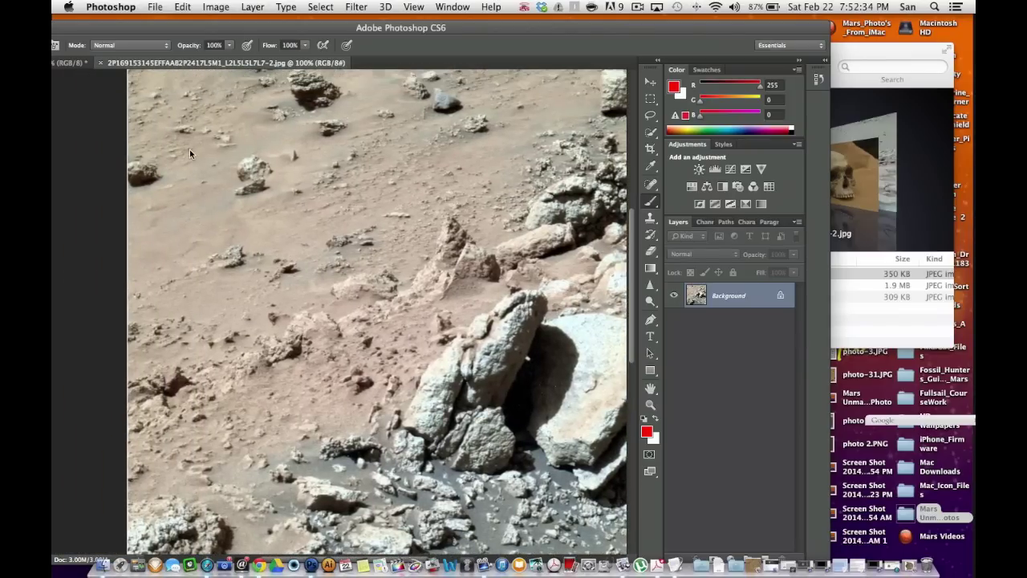
key("super+equal")
key("super+equal")
scroll(190, 149, "up", 2)
scroll(190, 151, "up", 5)
scroll(174, 146, "left", 10)
scroll(163, 155, "up", 3)
scroll(163, 155, "left", 1)
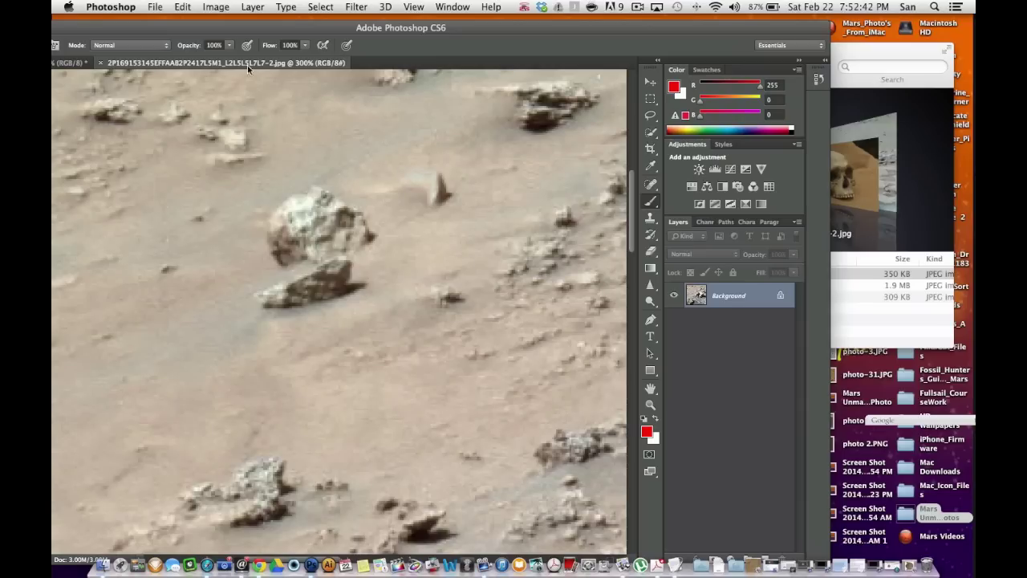
Step: Darken the photo's shadows with a Levels adjustment by raising the black input level of the RGB channel
left_click(218, 6)
mouse_move(248, 46)
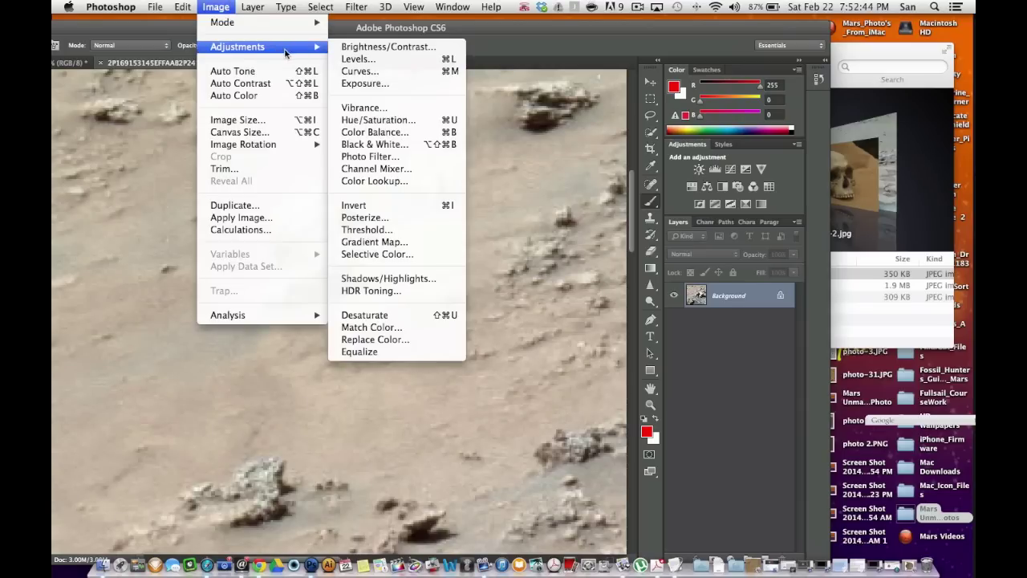
left_click(354, 60)
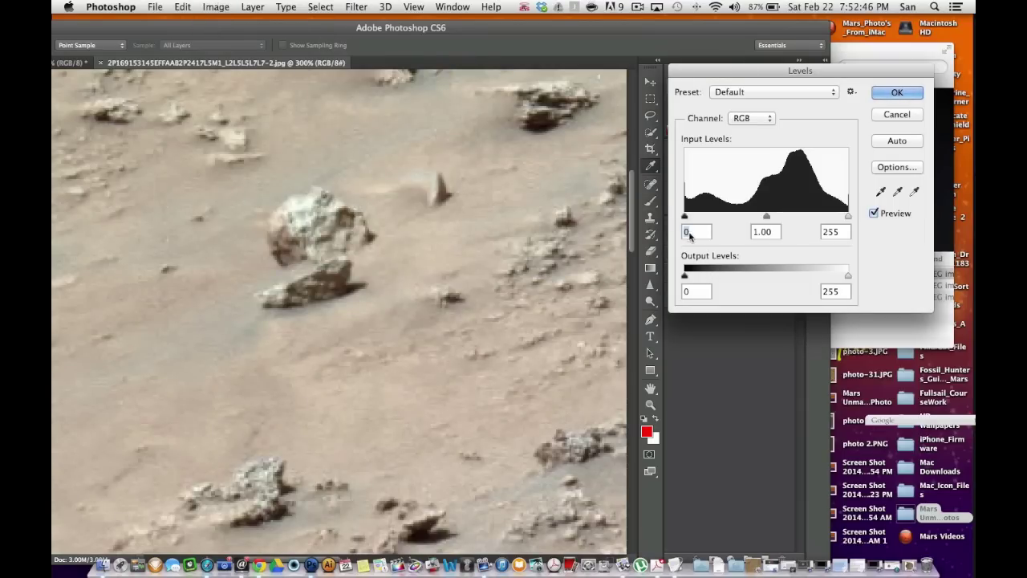
left_click_drag(686, 217, 728, 216)
left_click(894, 95)
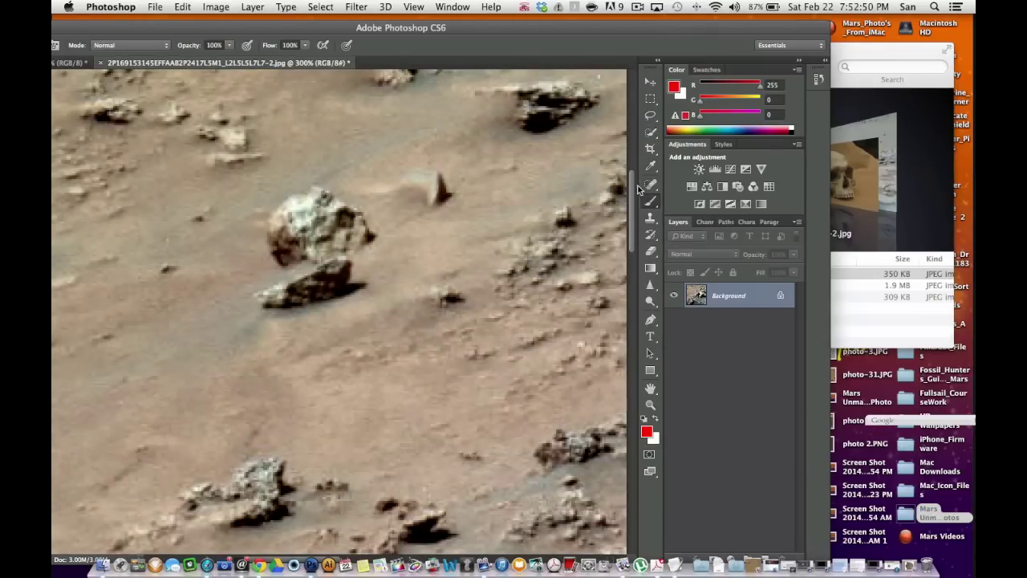
Step: Set the foreground colour to black and trace a thin outline around the skull-shaped rock with the Brush tool
left_click(647, 432)
left_click(476, 337)
left_click(670, 166)
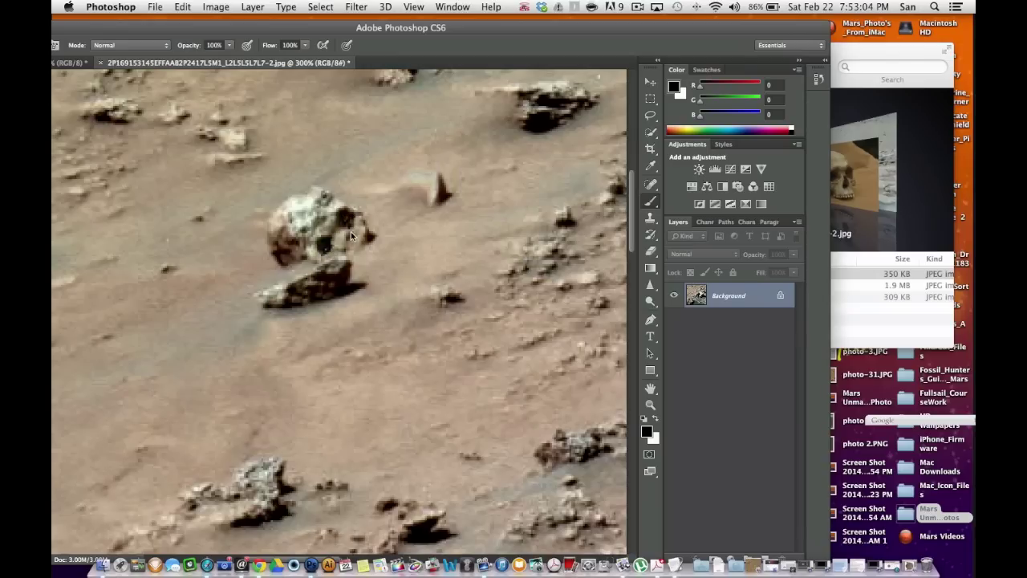
mouse_move(323, 195)
left_mouse_down()
mouse_move(302, 194)
mouse_move(278, 218)
left_mouse_up()
key("super+z")
mouse_move(304, 194)
left_mouse_down()
mouse_move(280, 202)
mouse_move(267, 251)
mouse_move(275, 270)
left_mouse_up()
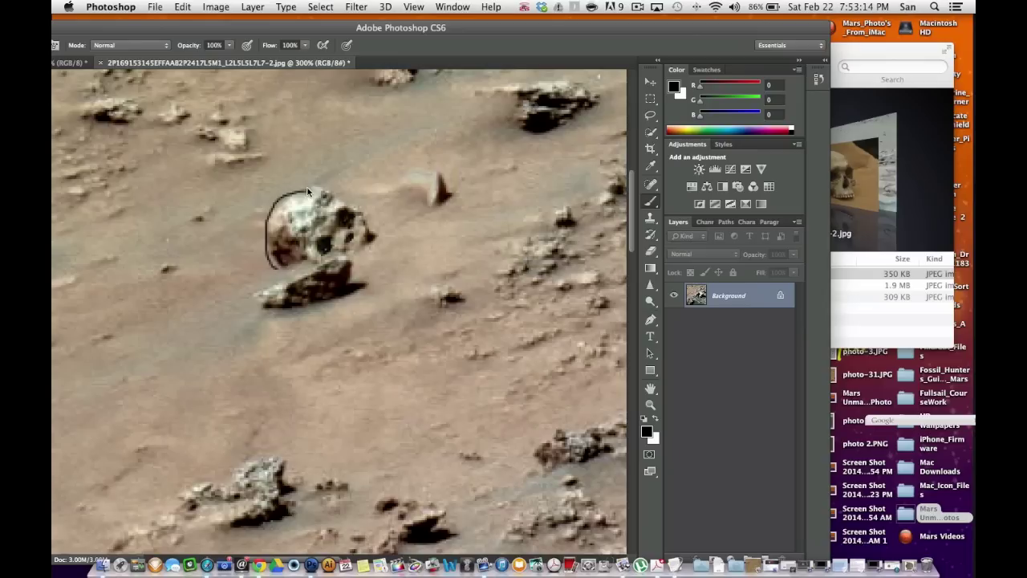
mouse_move(308, 191)
left_mouse_down()
mouse_move(319, 187)
mouse_move(369, 229)
mouse_move(368, 252)
mouse_move(346, 255)
left_mouse_up()
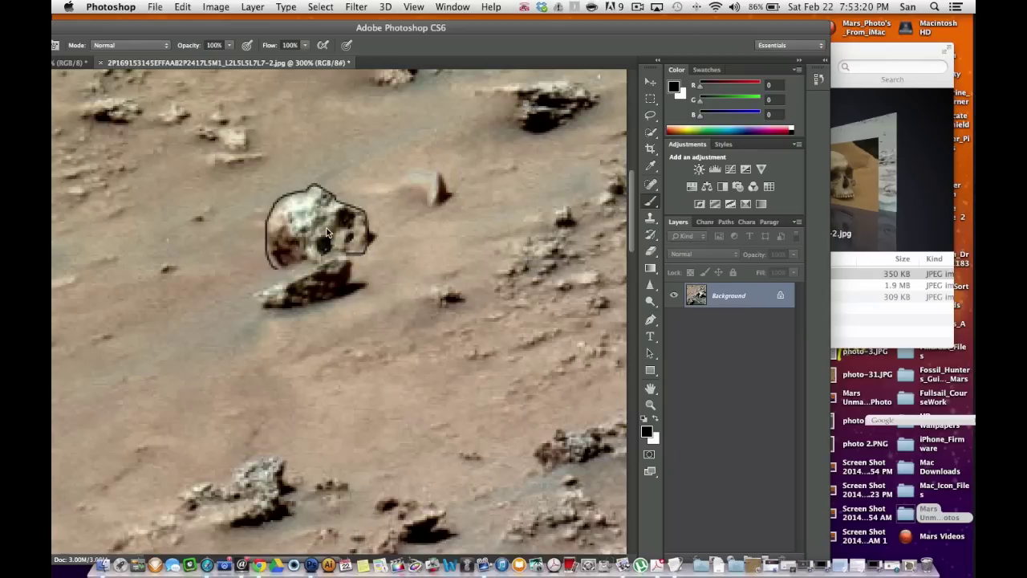
Step: Undo the black outline strokes around the skull-shaped rock
key("super+minus")
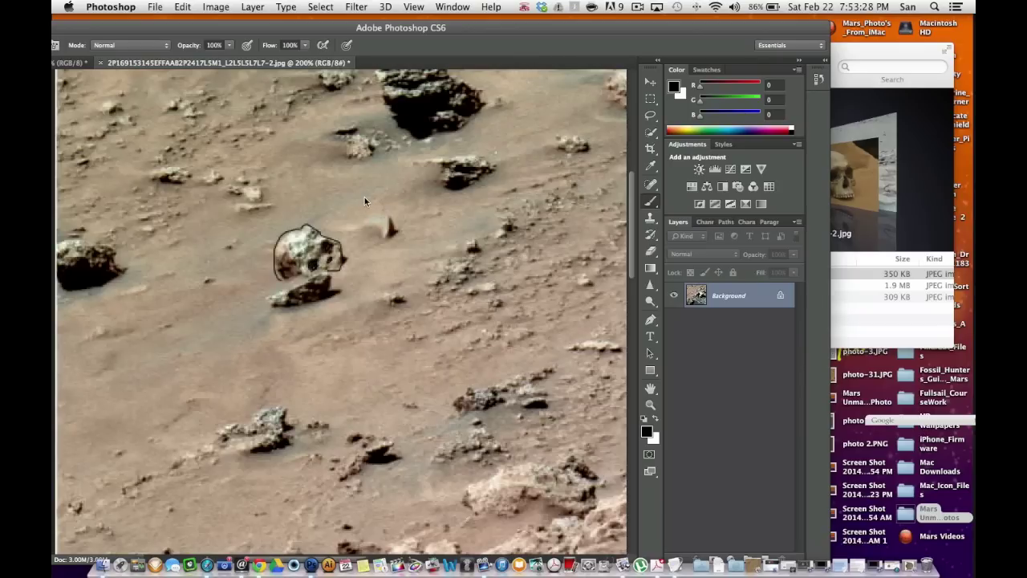
double_click(674, 27)
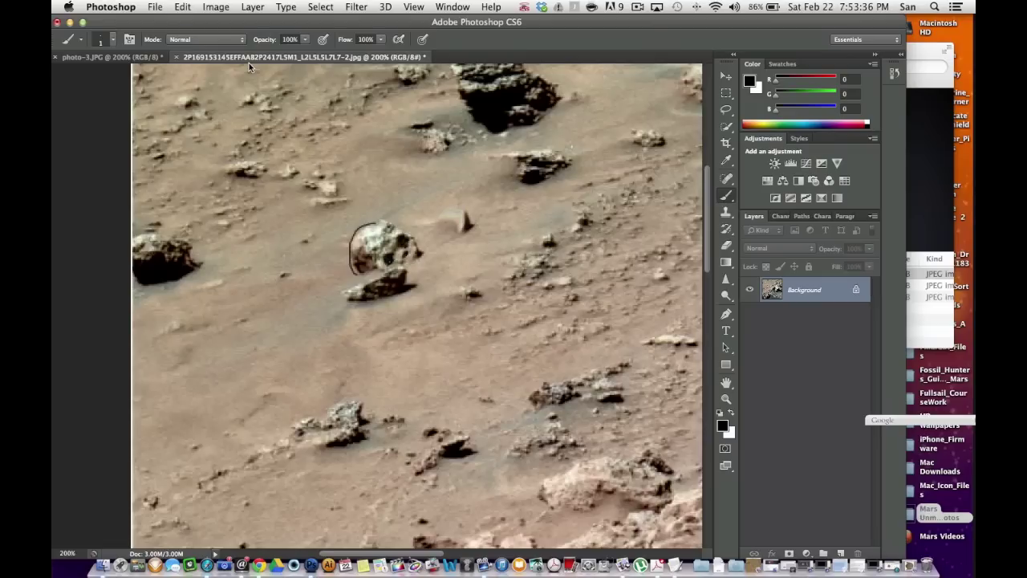
key("super+alt+z")
Step: Undo the red circle in photo-3.JPG and copy the small rock onto a new layer using a Lasso selection
left_click(148, 57)
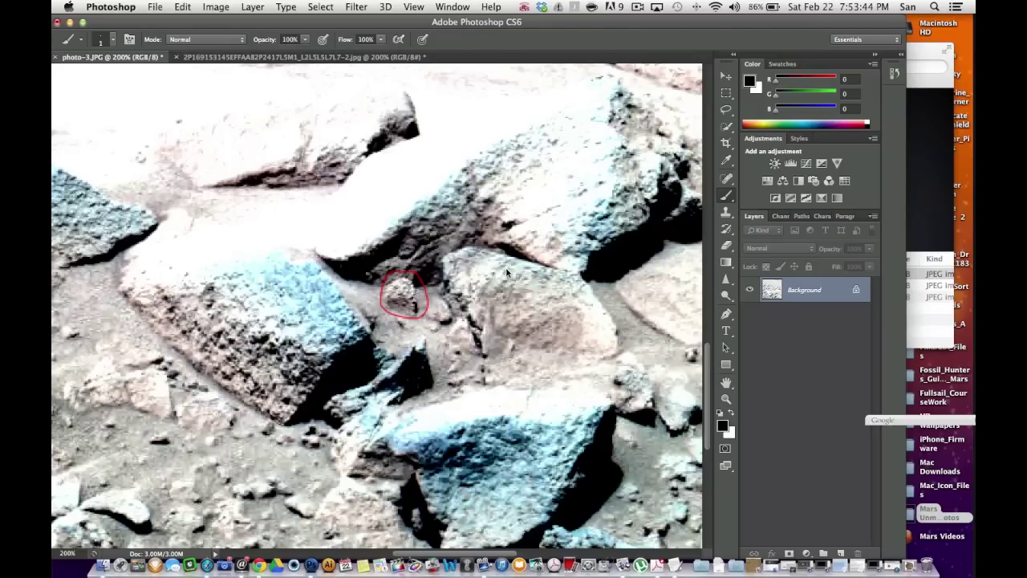
key("super+z")
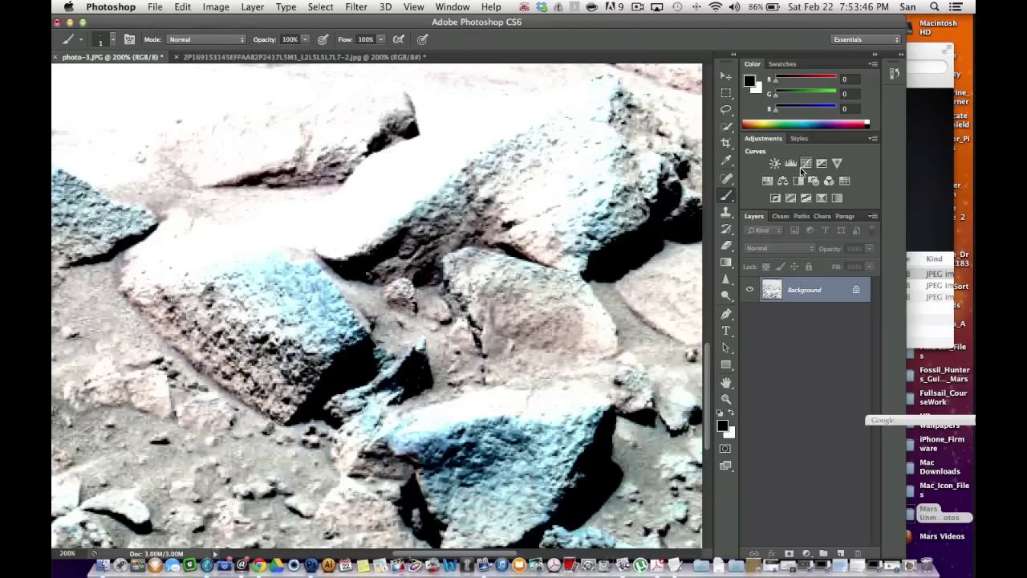
left_click(726, 109)
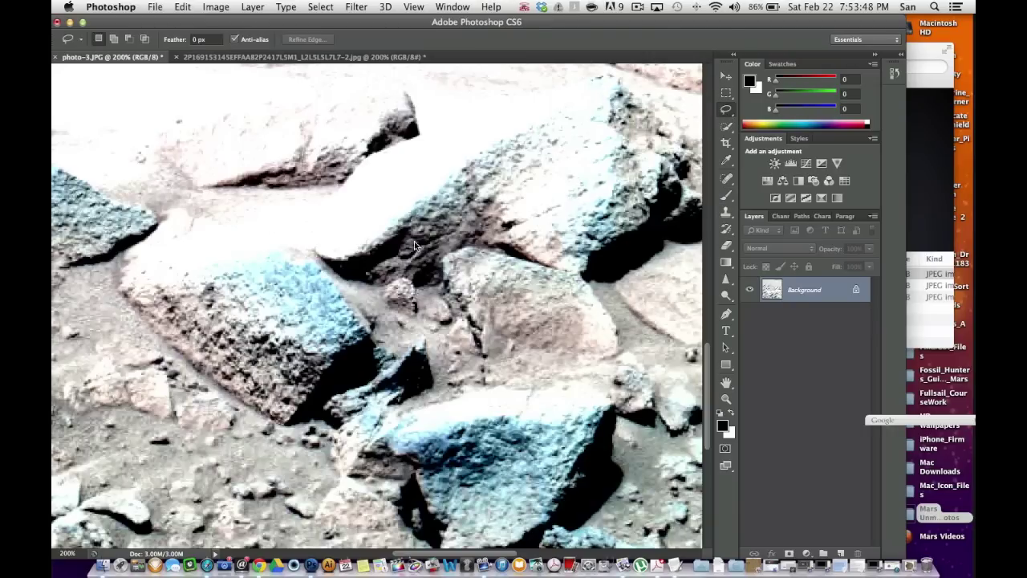
mouse_move(406, 277)
left_mouse_down()
mouse_move(382, 289)
mouse_move(377, 311)
mouse_move(405, 326)
mouse_move(425, 310)
mouse_move(422, 285)
mouse_move(401, 278)
left_mouse_up()
key("super+j")
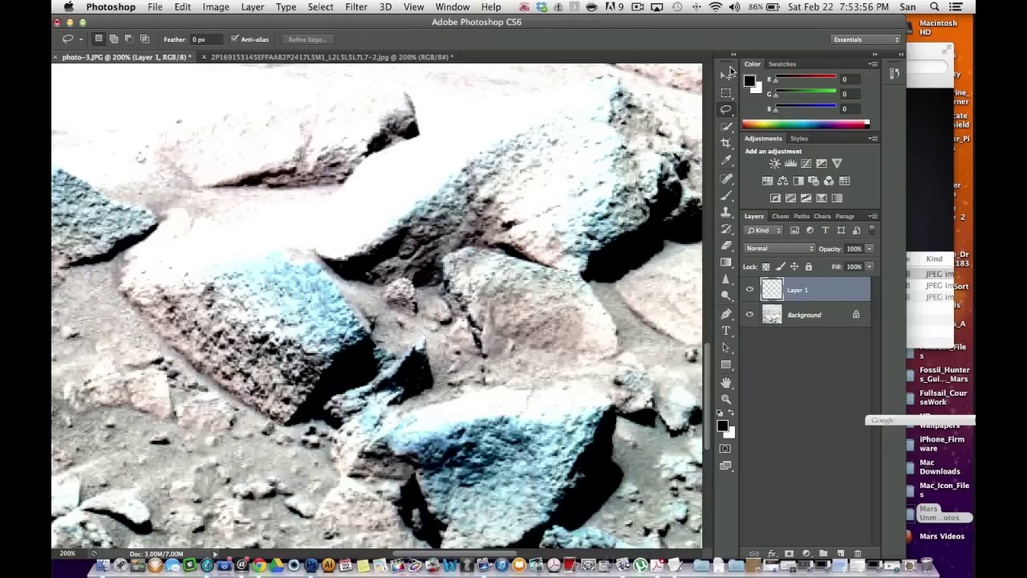
Step: Rotate the copied rock counterclockwise with Free Transform and place it on the boulder beside the original rock
key("v")
left_click_drag(447, 297, 489, 445)
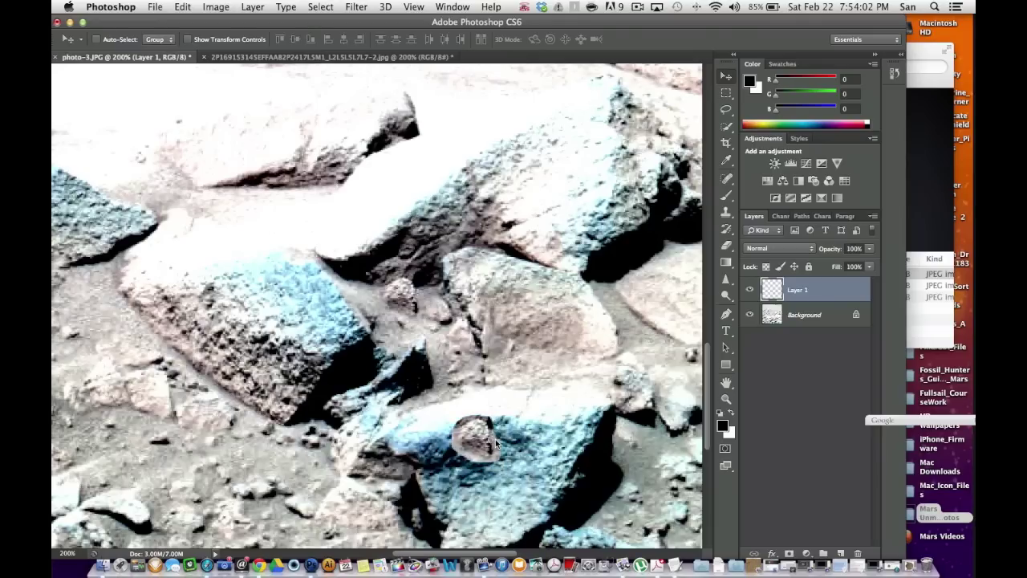
key("ctrl+t")
left_click_drag(518, 416, 443, 408)
key("Return")
left_click_drag(488, 454, 508, 295)
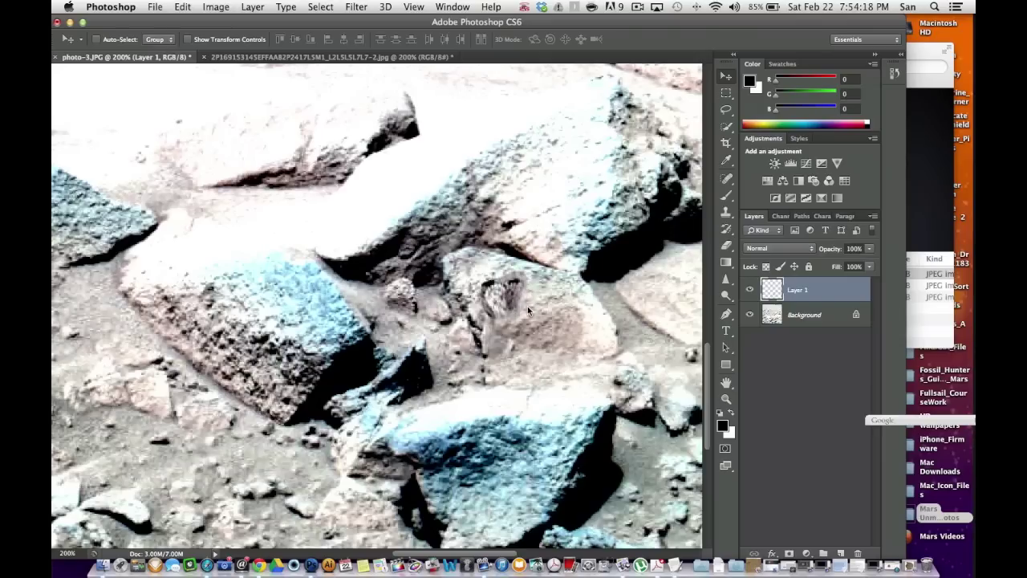
left_click_drag(664, 26, 715, 25)
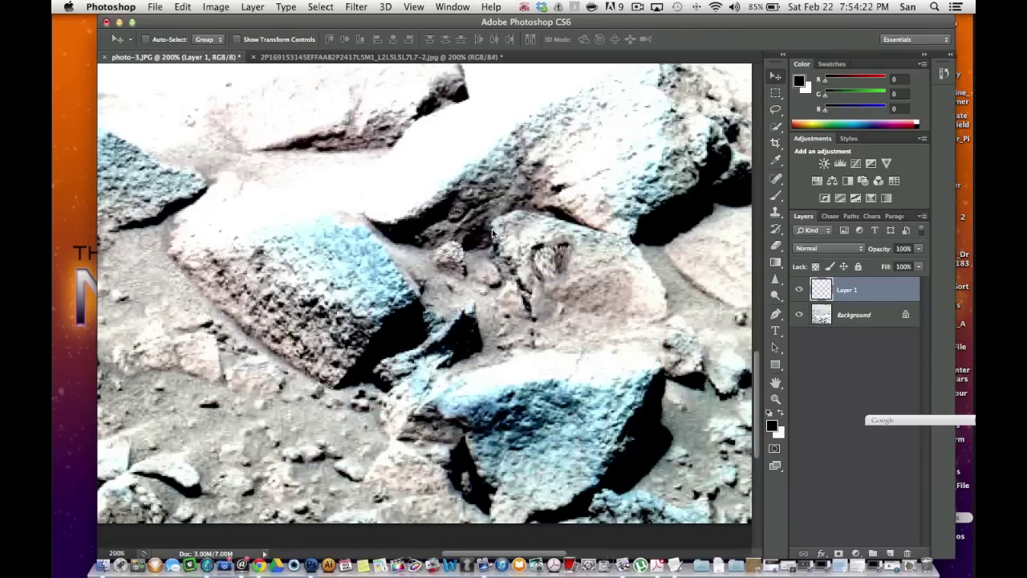
key("super+minus")
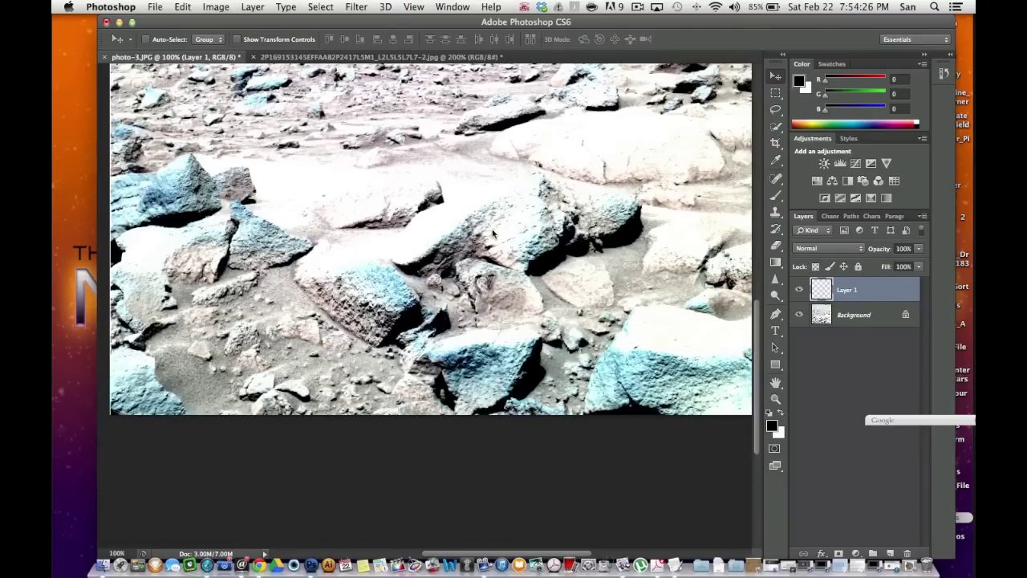
scroll(418, 273, "up", 5)
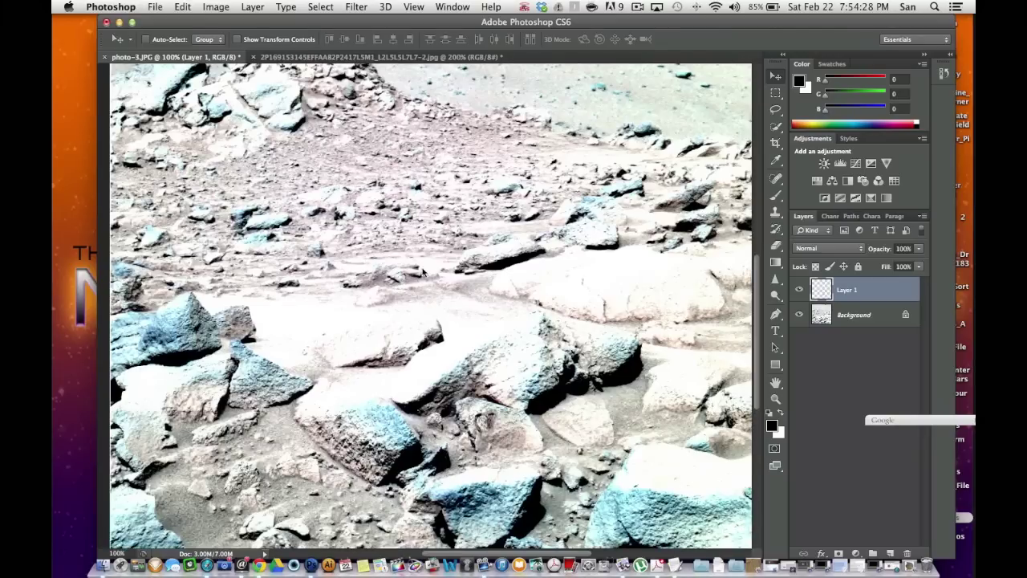
scroll(539, 138, "up", 1)
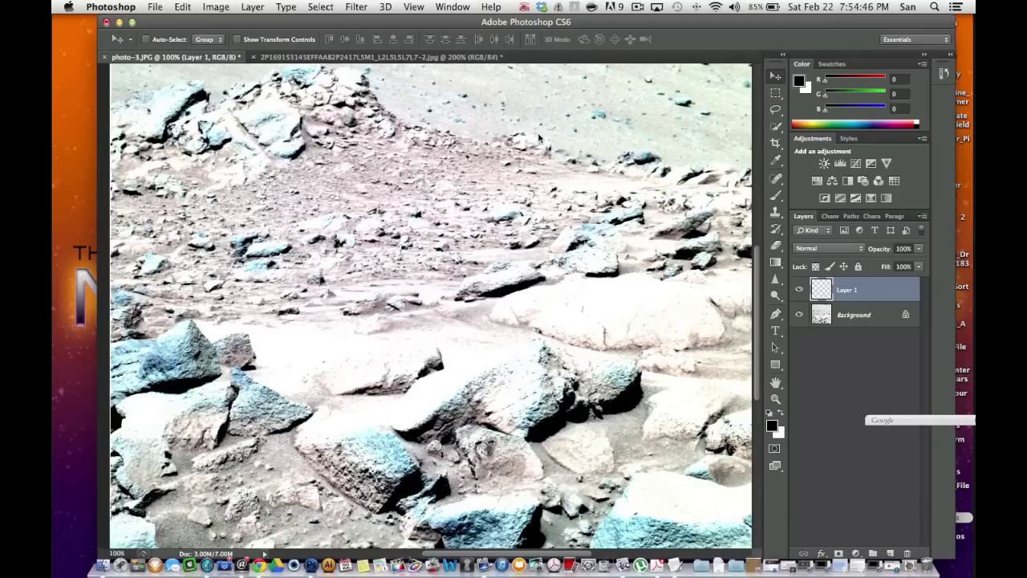
left_click_drag(547, 26, 516, 28)
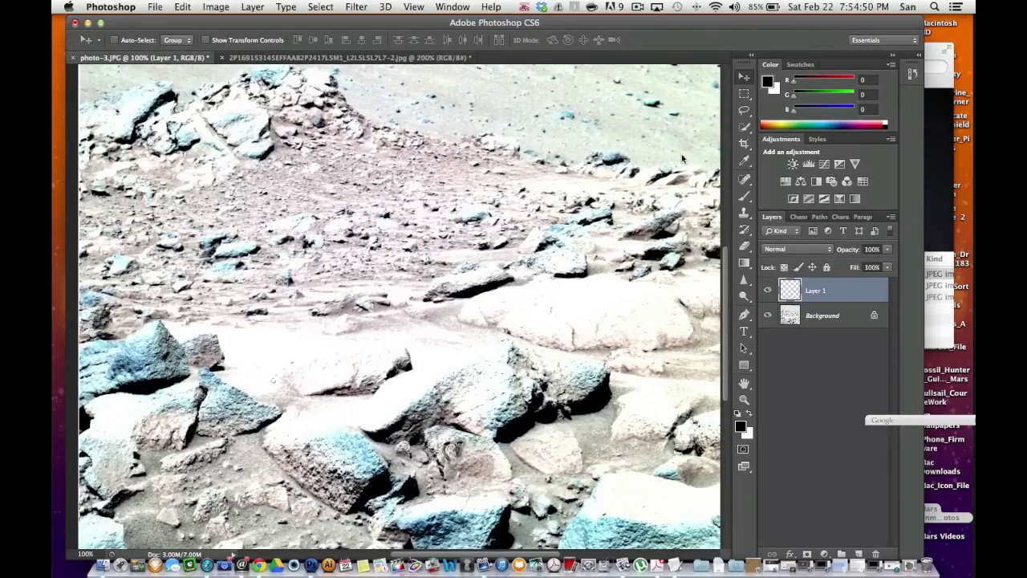
left_click_drag(725, 31, 742, 30)
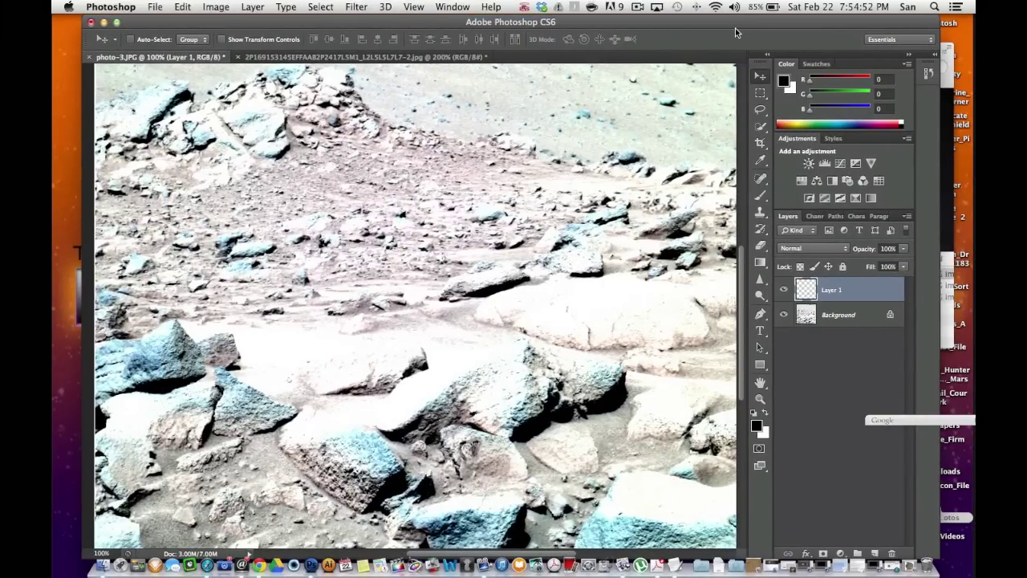
mouse_move(743, 31)
left_mouse_down()
mouse_move(760, 20)
mouse_move(743, 24)
left_mouse_up()
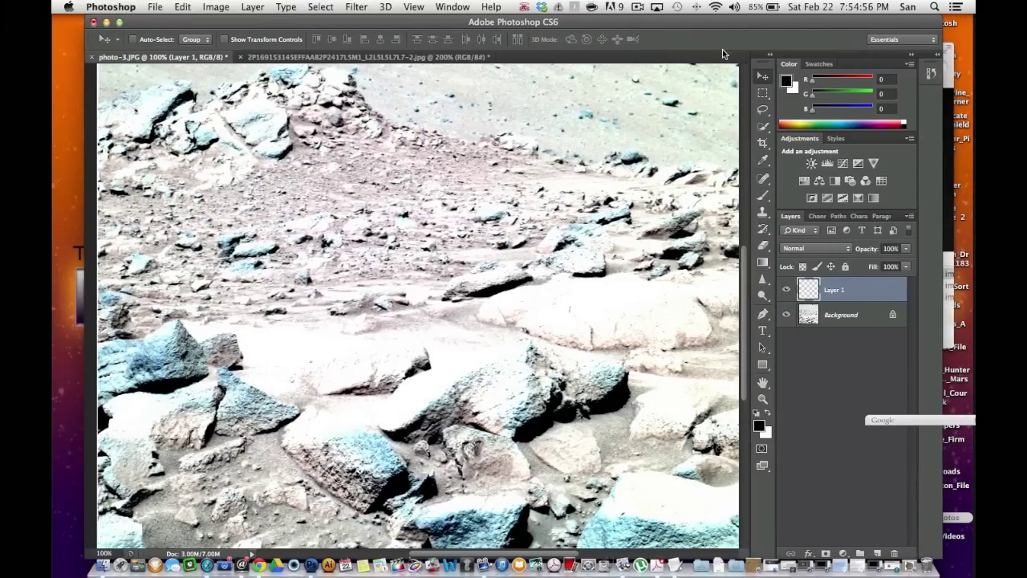
left_click_drag(752, 29, 742, 28)
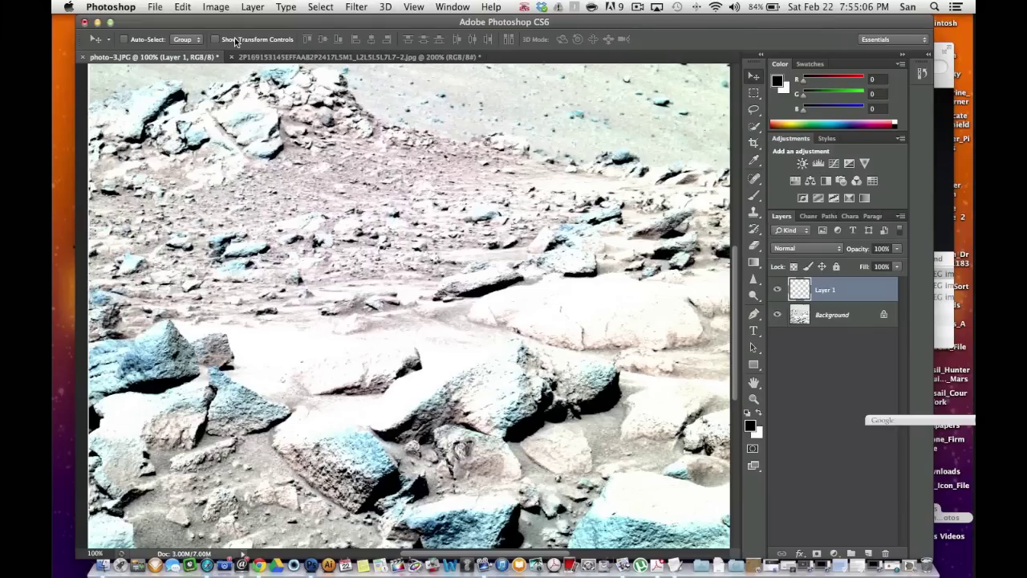
Step: Minimize the Photoshop window and the Mars Unmasked Video 5Photos folder window to show the desktop
left_click(96, 24)
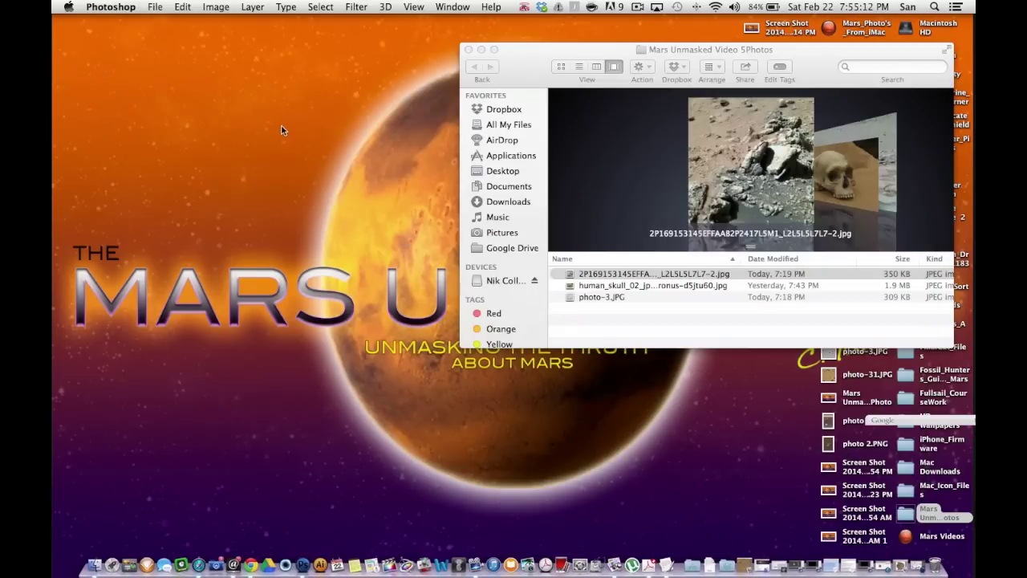
left_click(481, 50)
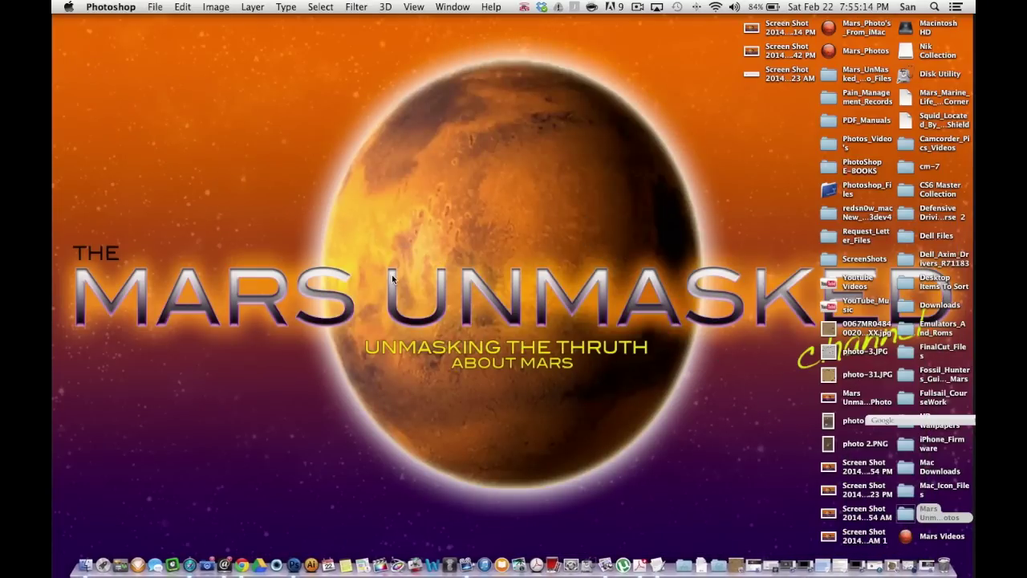